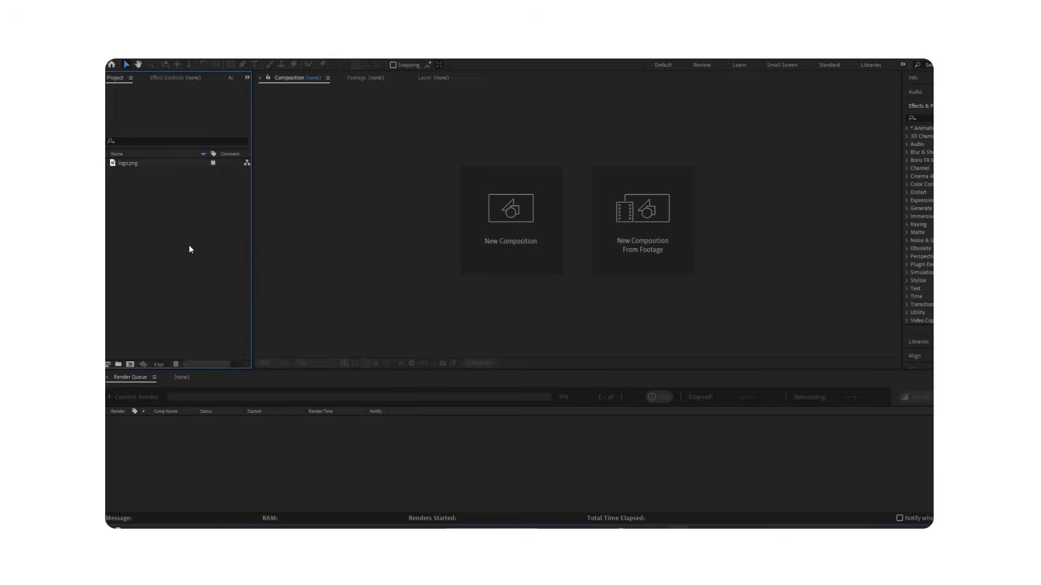
Create two new 1920×1080 compositions named 'logo' and 'render'
key(ctrl+n)
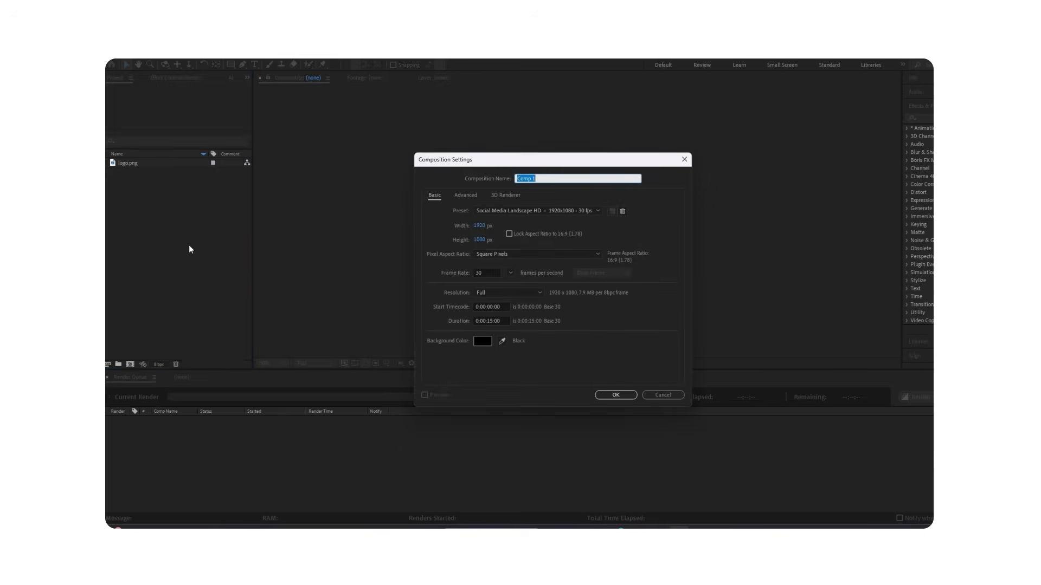
text(logo)
key(Return)
key(ctrl+n)
text(render)
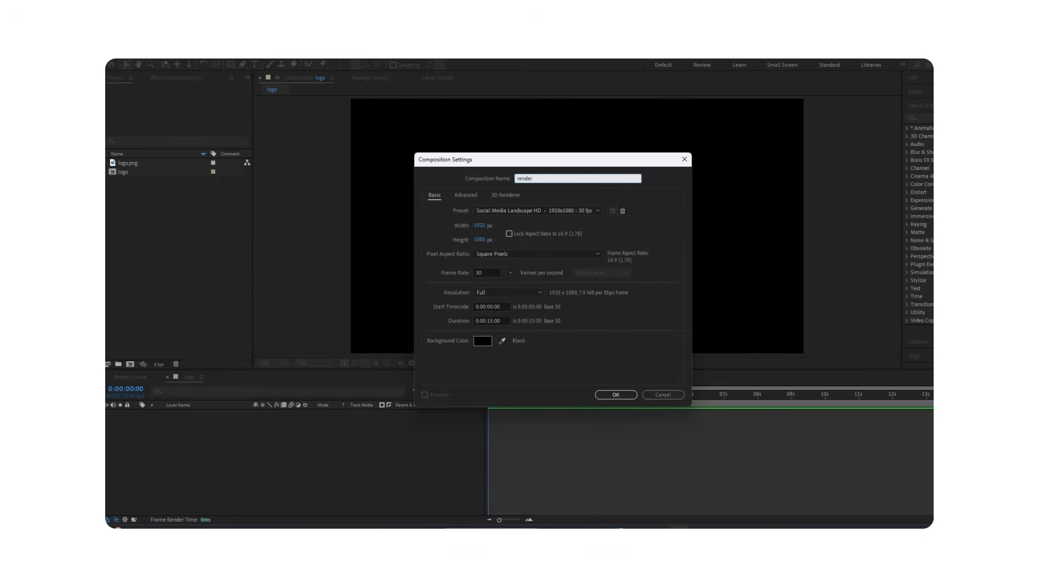
key(Return)
click(179, 241)
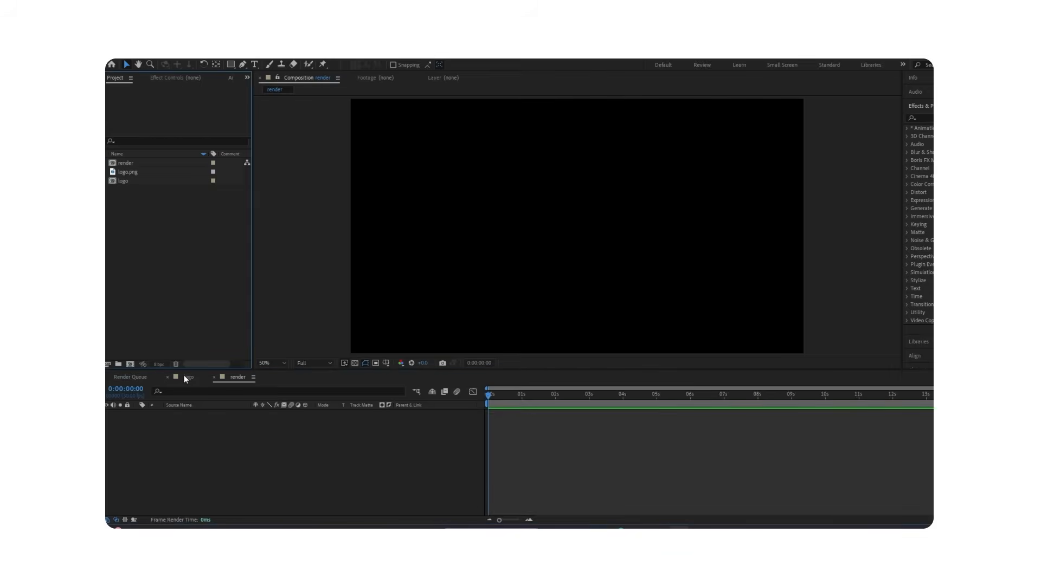
Add logo.png as a layer in the logo comp and scale it to 29%
click(185, 377)
drag(144, 168, 192, 428)
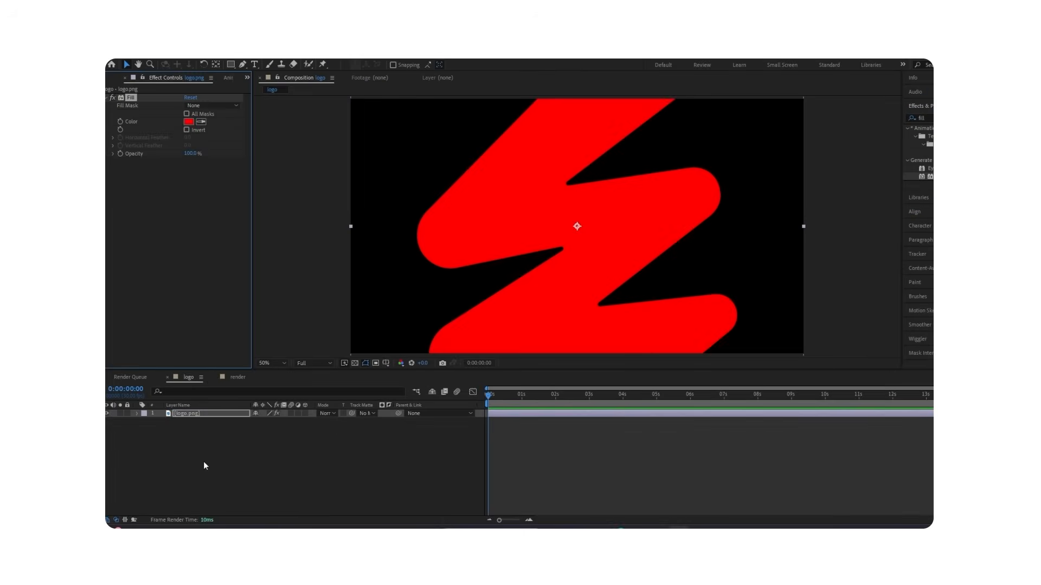
key(s)
drag(267, 422, 232, 425)
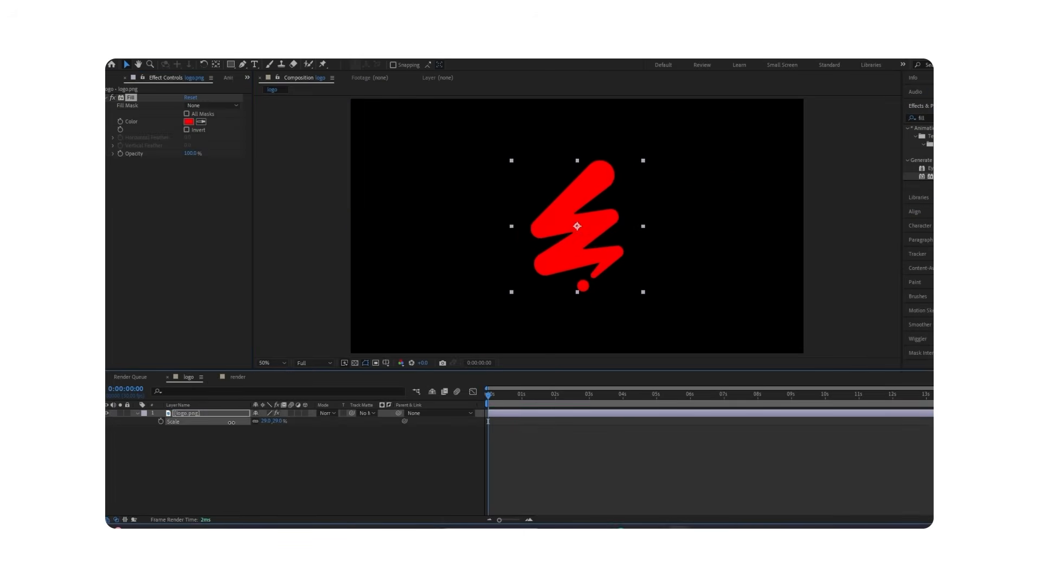
Set the logo layer's Fill colour to solid white
click(188, 121)
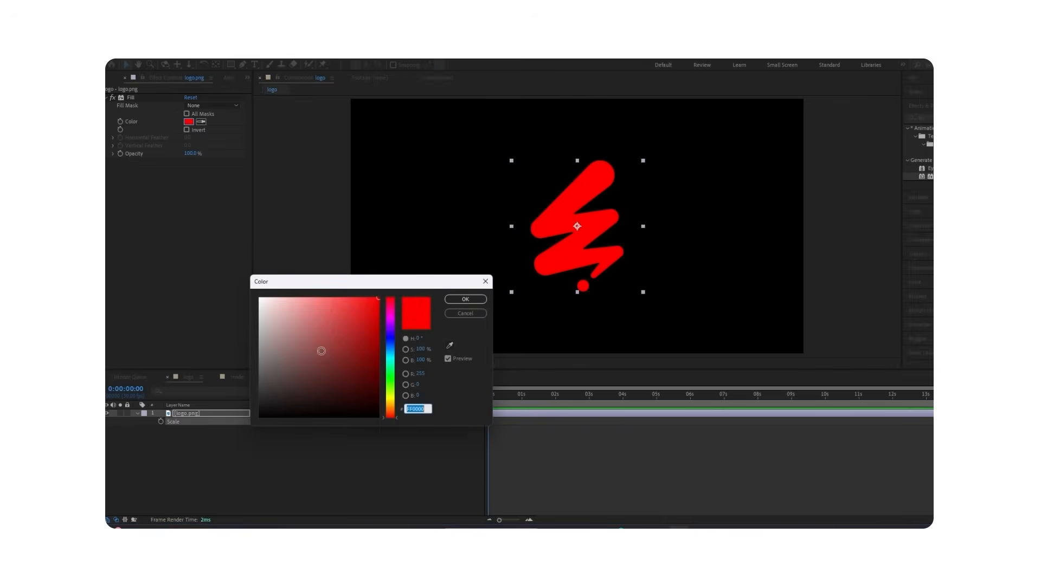
drag(321, 349, 260, 299)
click(456, 301)
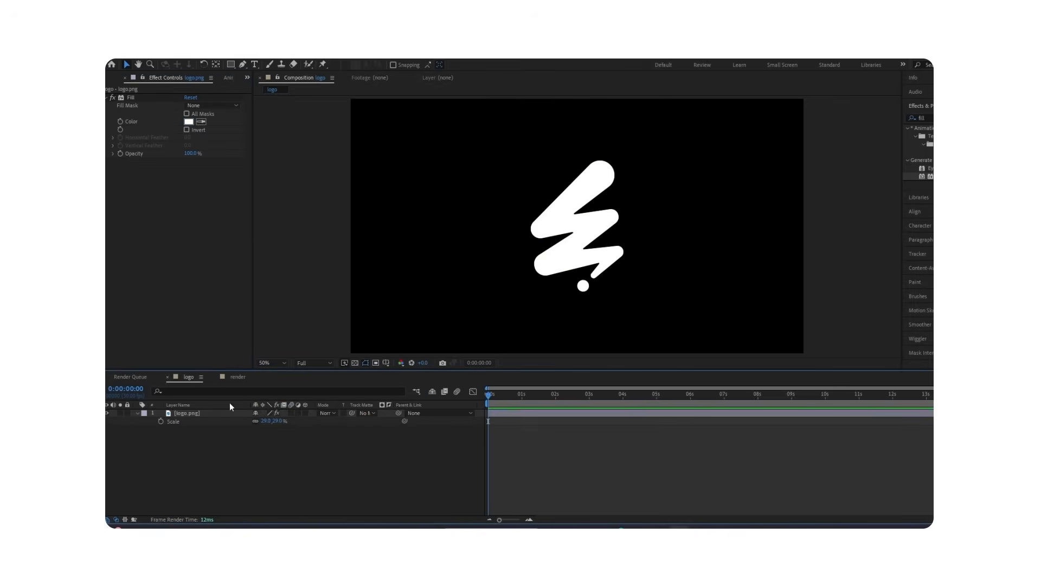
Nest the logo composition as a layer inside the render comp
click(236, 377)
click(115, 77)
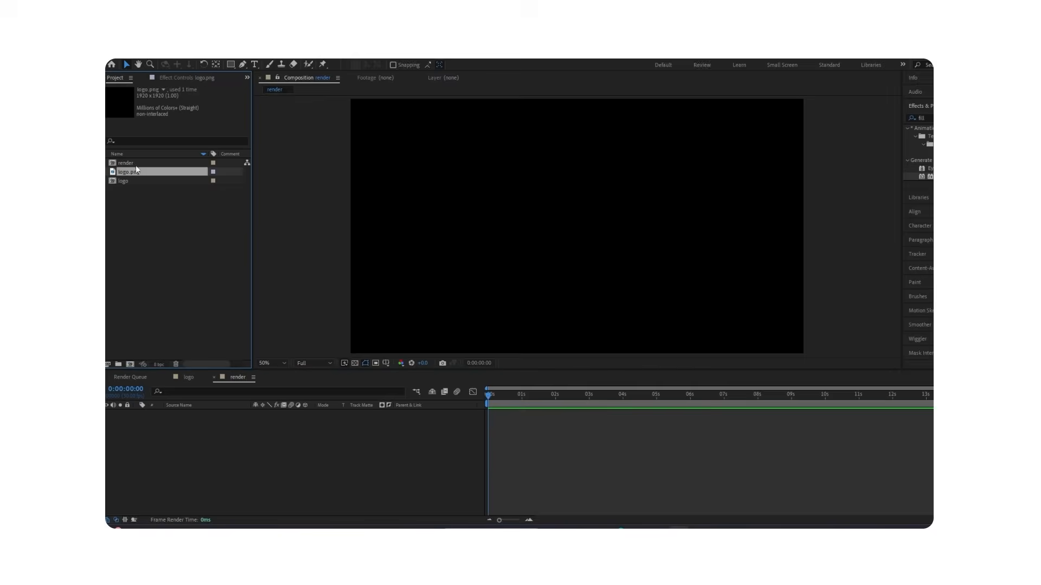
drag(136, 181, 163, 430)
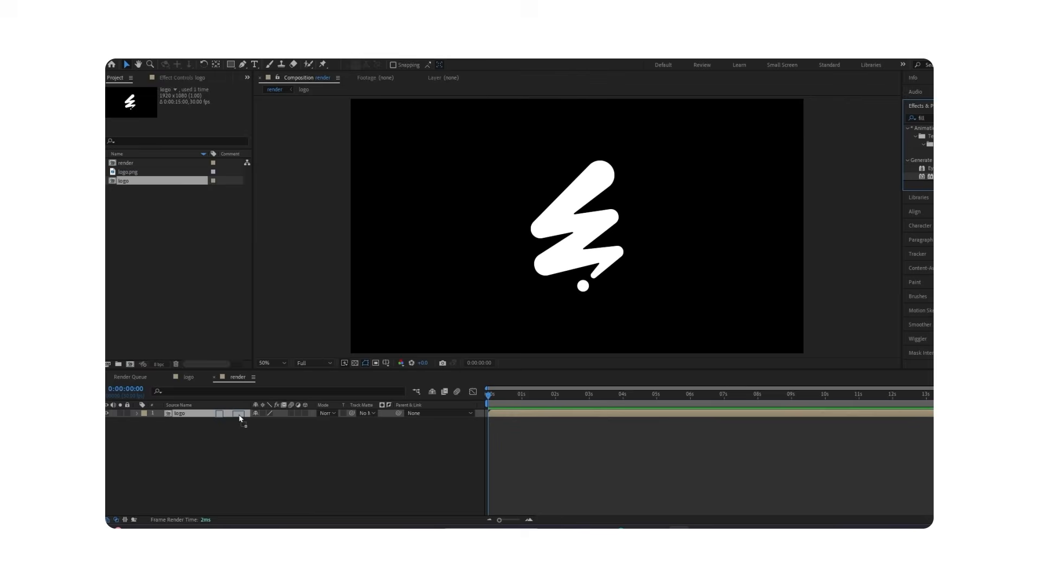
Apply a Fill effect to the nested logo and set it to black
drag(925, 177, 245, 415)
click(189, 121)
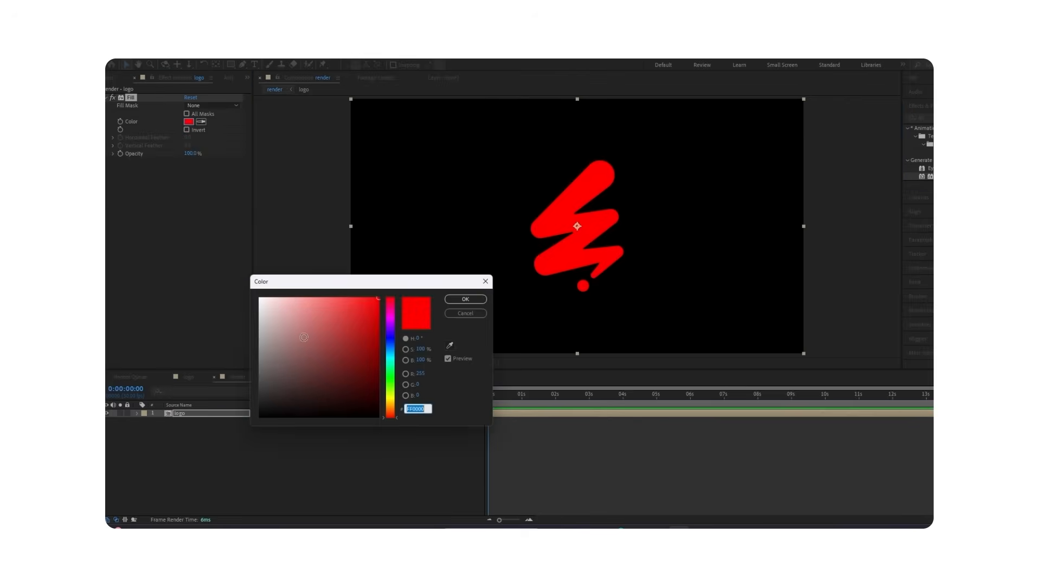
click(293, 410)
click(465, 300)
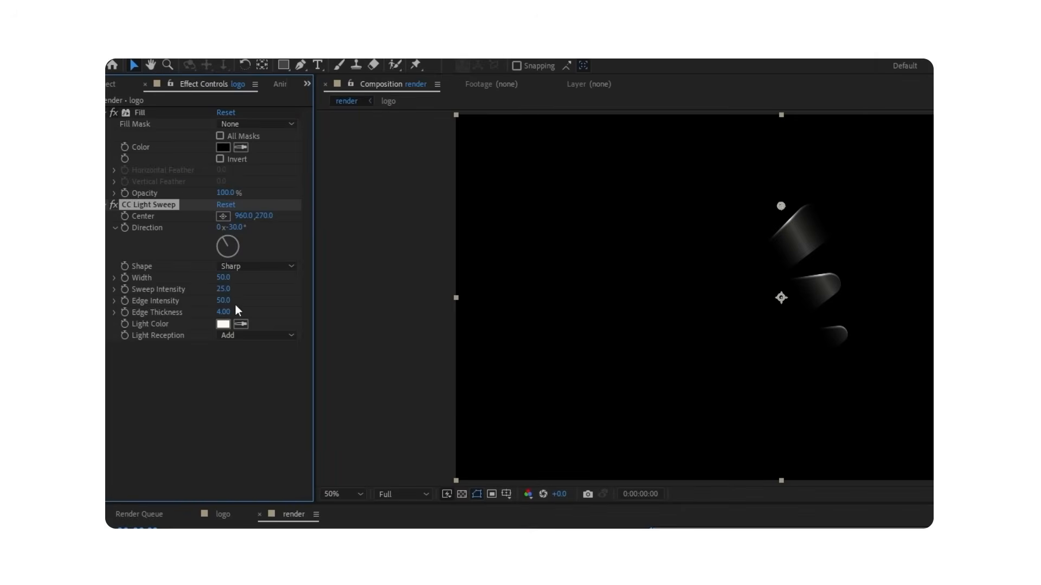
Set CC Light Sweep to Sweep Intensity 0, Width 80, Edge Intensity 90
click(223, 289)
text(0)
key(Return)
click(223, 279)
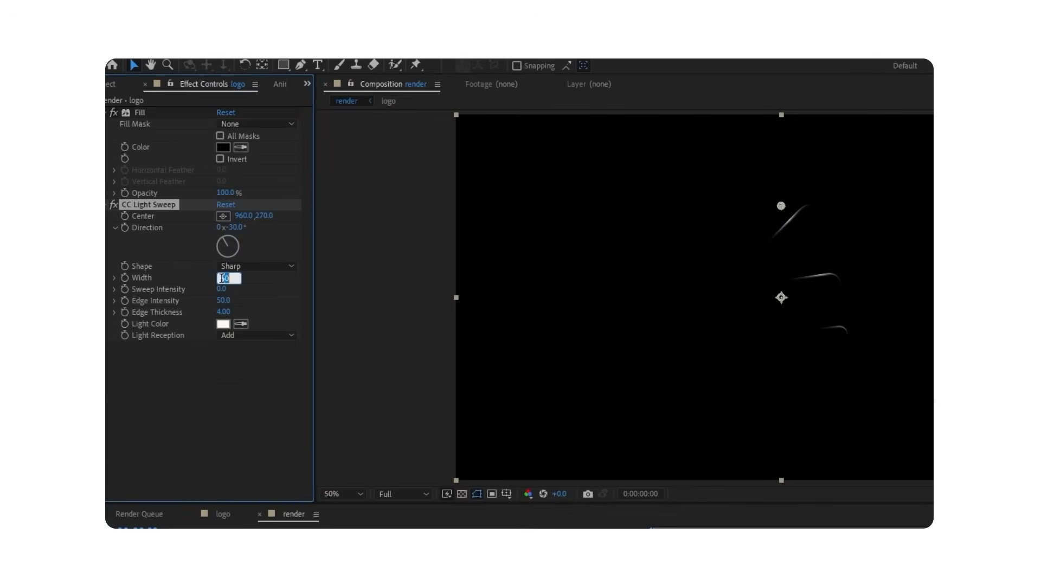
text(80)
key(Return)
click(224, 301)
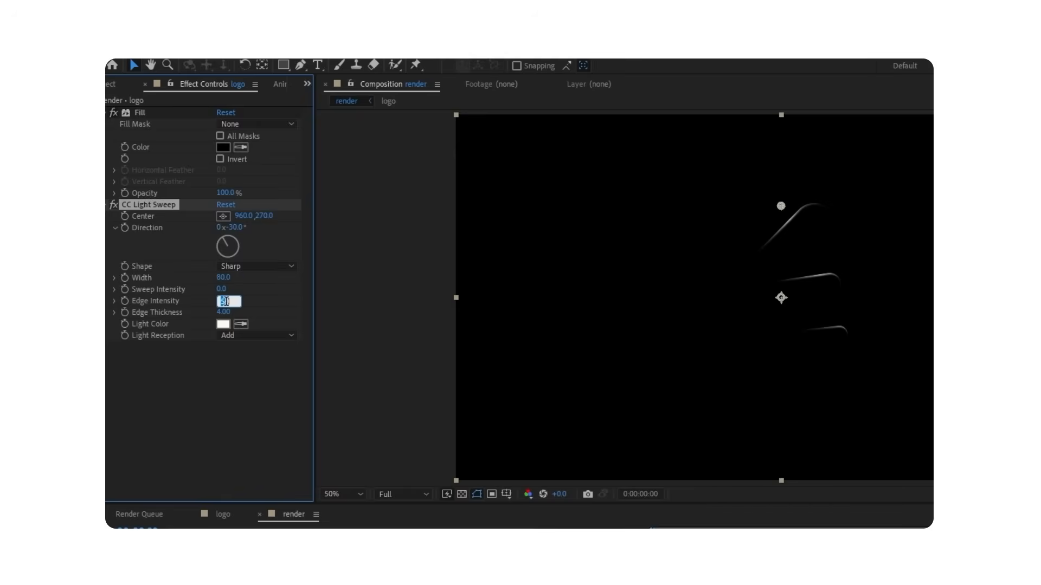
text(90)
key(Return)
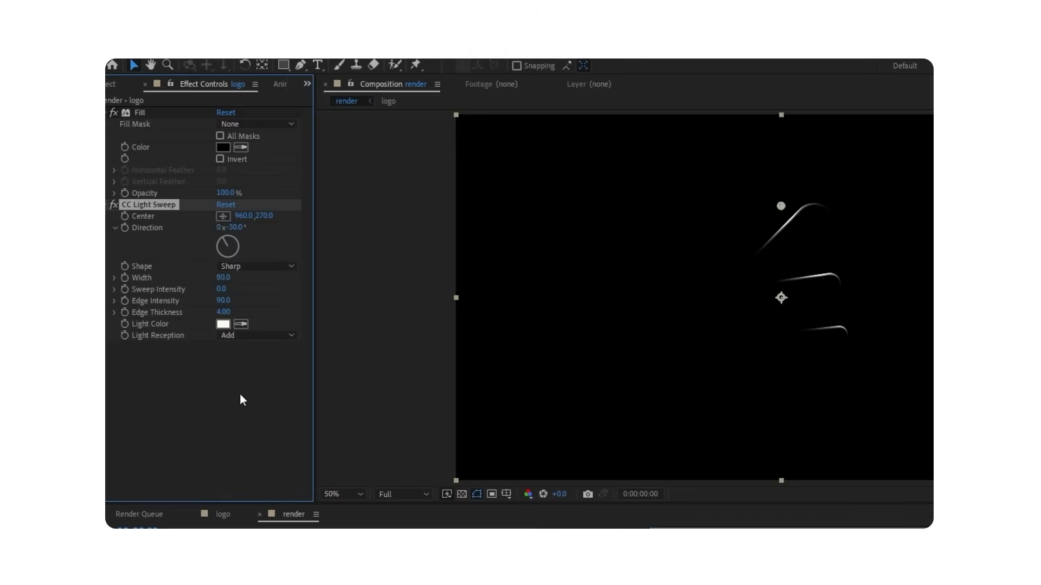
Centre the sweep at 960,540 and duplicate the light sweep effect
drag(262, 216, 268, 216)
click(266, 217)
text(540)
key(Return)
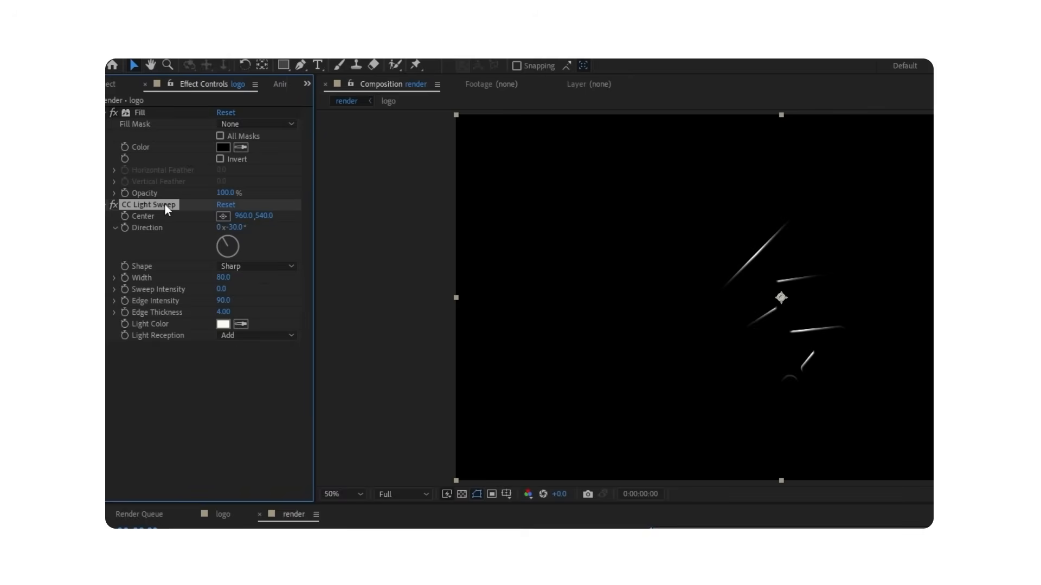
key(ctrl+d)
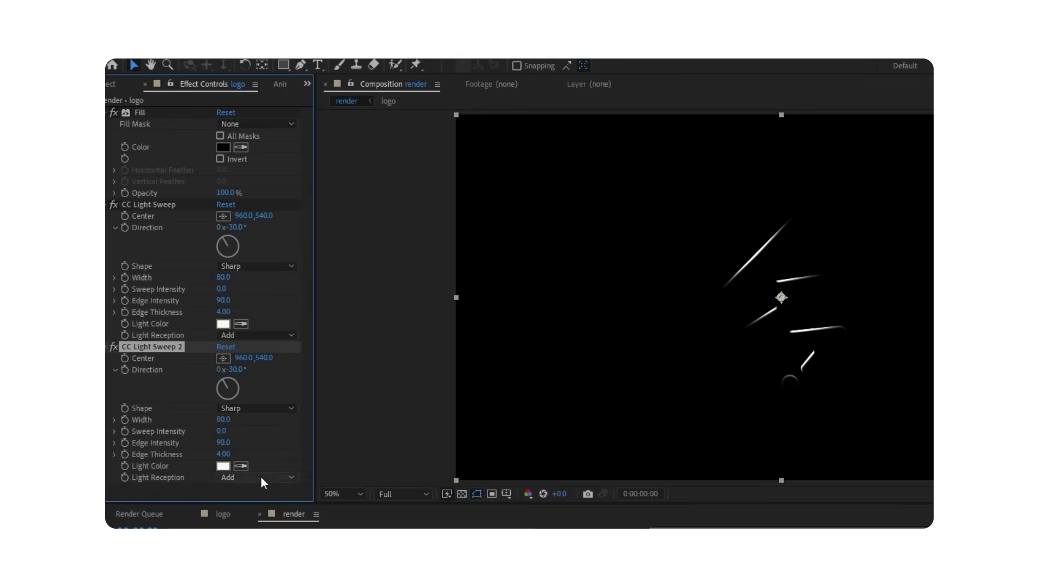
Set CC Light Sweep 2's light colour to fully saturated green
click(224, 467)
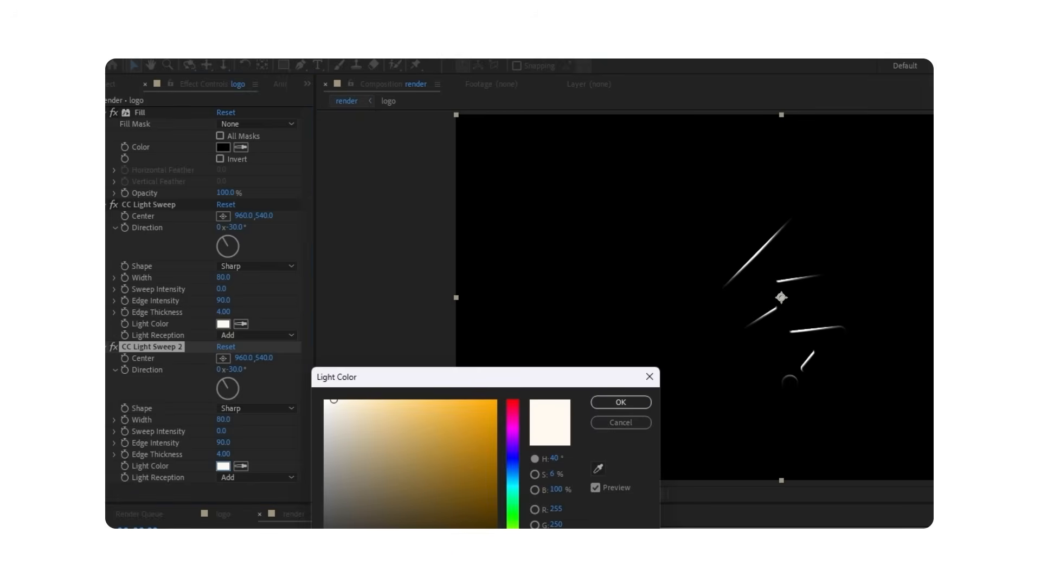
drag(517, 543, 522, 526)
click(495, 401)
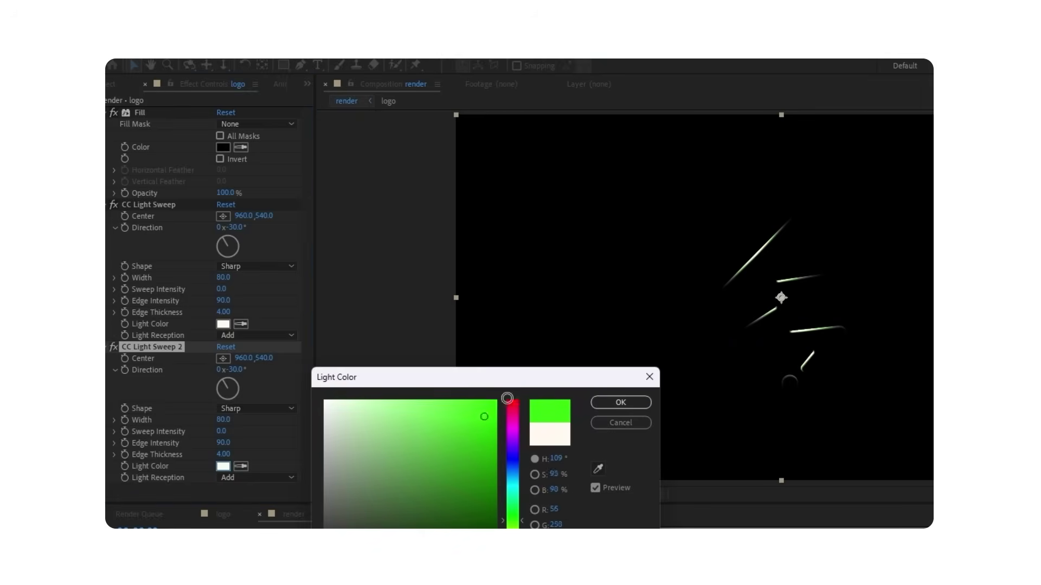
click(620, 403)
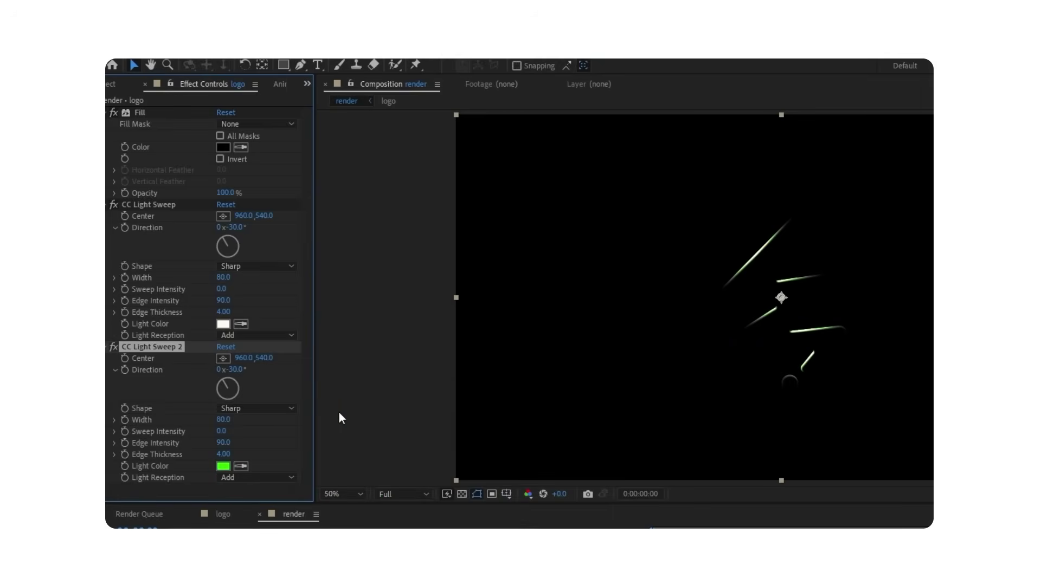
Change the second sweep's Direction angle to about +14°
click(237, 370)
text(0)
text(14)
key(Return)
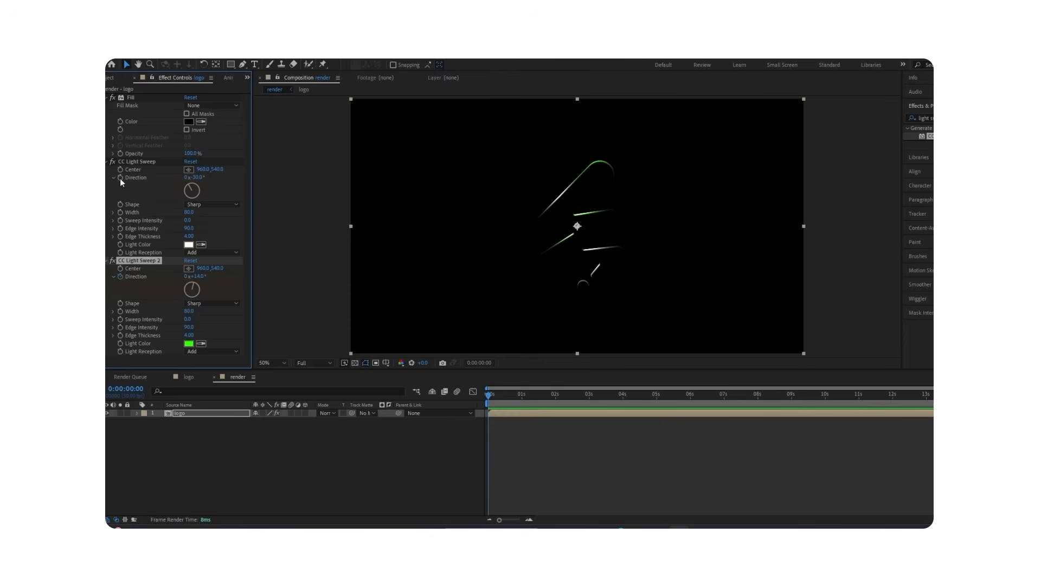
At 5 seconds, set the second sweep's Direction to 2x+0°
click(137, 161)
drag(555, 397, 656, 407)
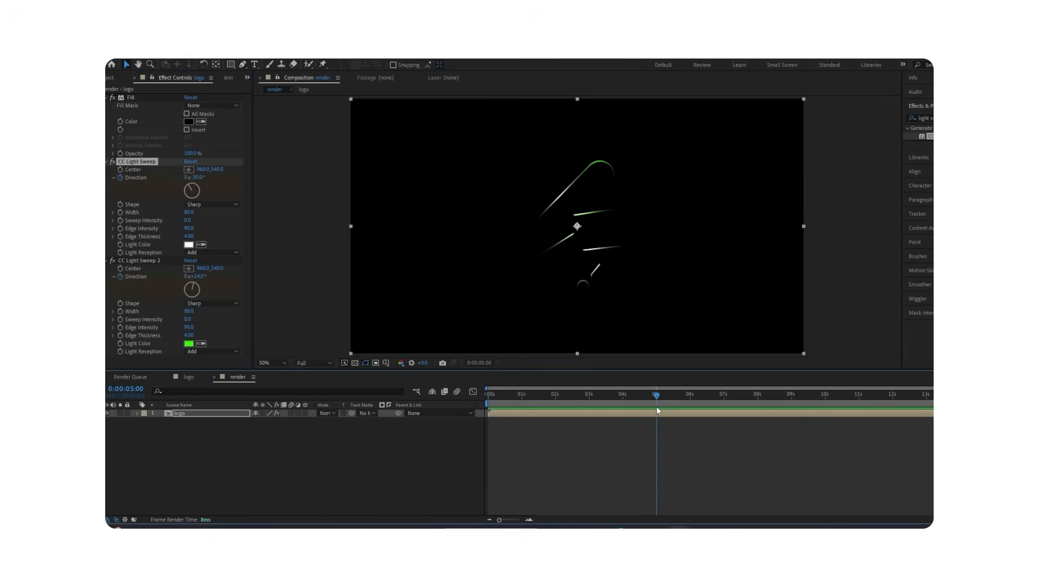
click(188, 278)
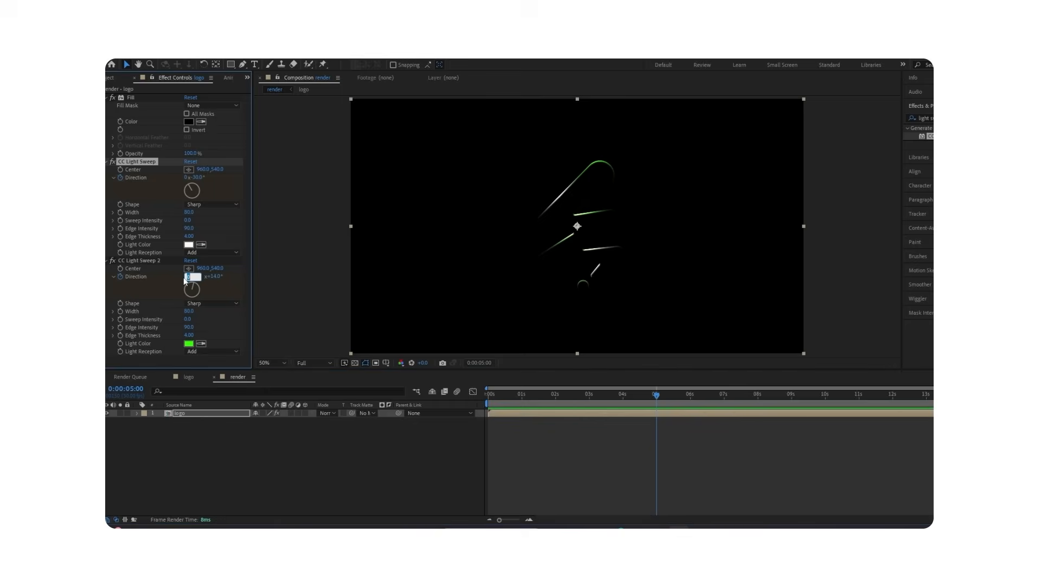
text(2)
key(Return)
click(200, 278)
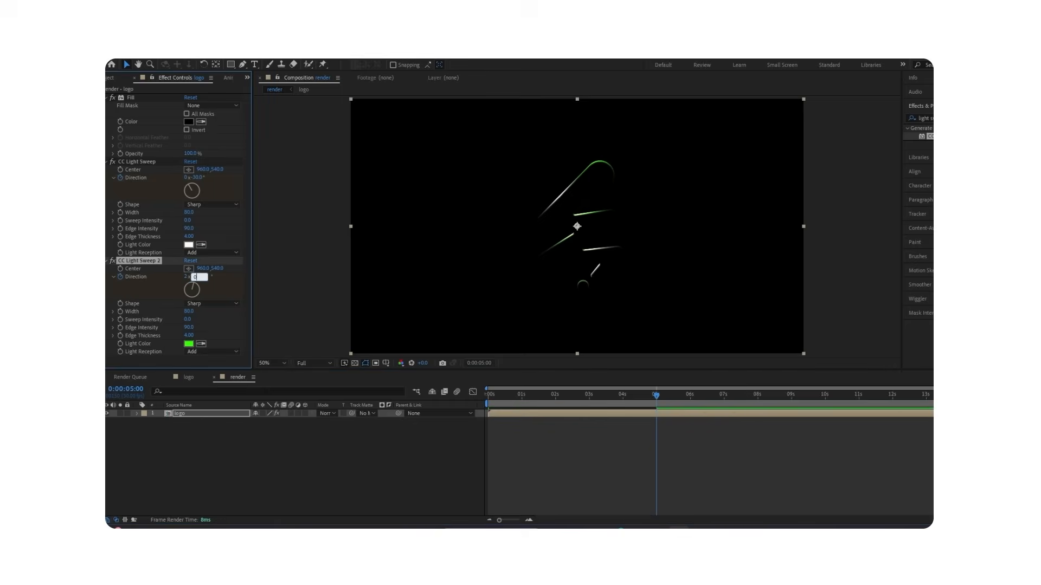
text(0)
key(Return)
Set the first sweep's Direction revolutions and 0° at 5s, then preview the animation
click(188, 177)
key(Return)
click(202, 177)
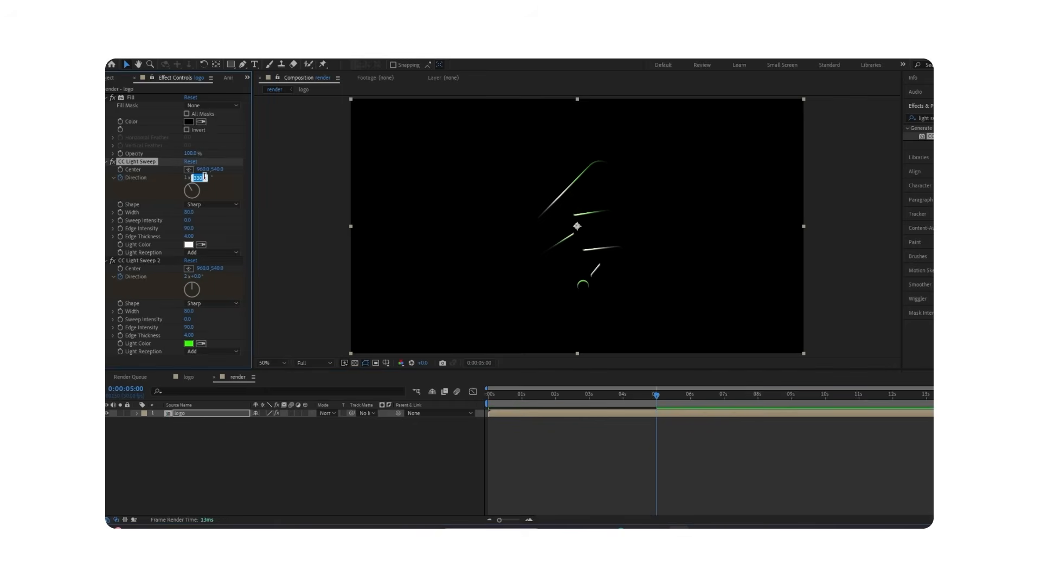
text(0)
key(Return)
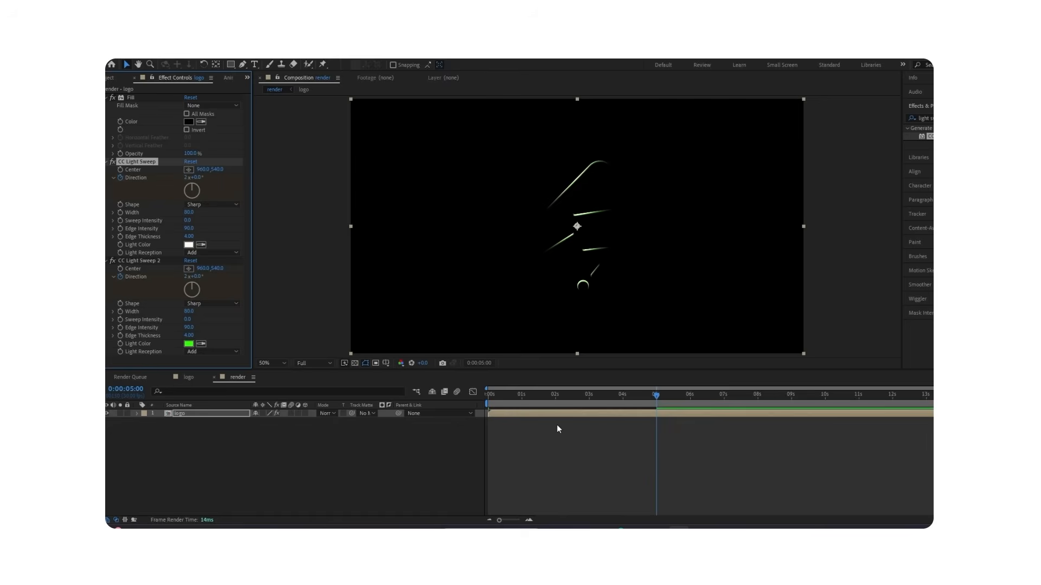
key(space)
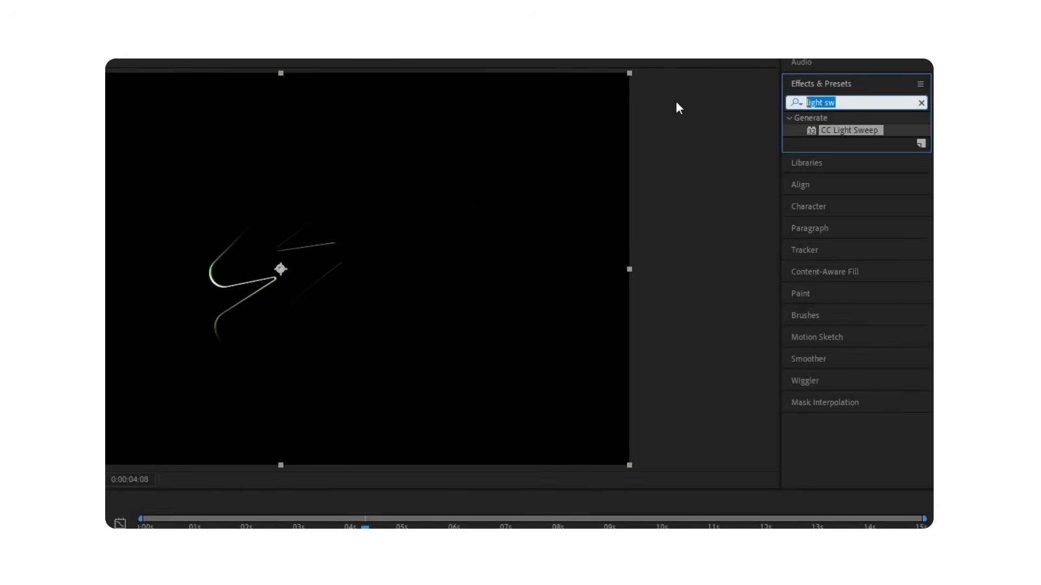
text(glow)
Add Glow with threshold 25%, radius 50 and intensity 1.5 to the logo layer
double_click(844, 216)
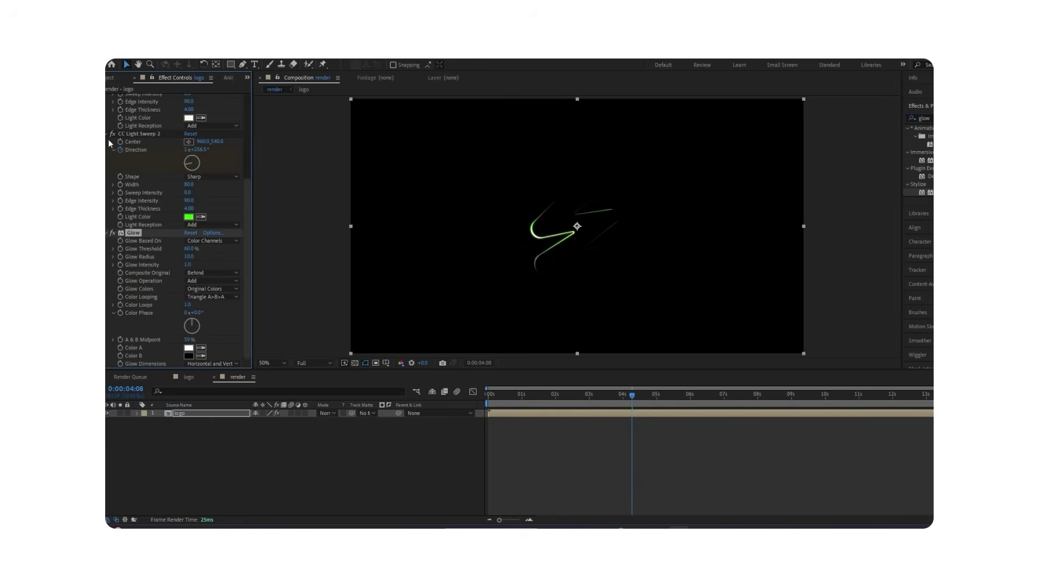
click(113, 134)
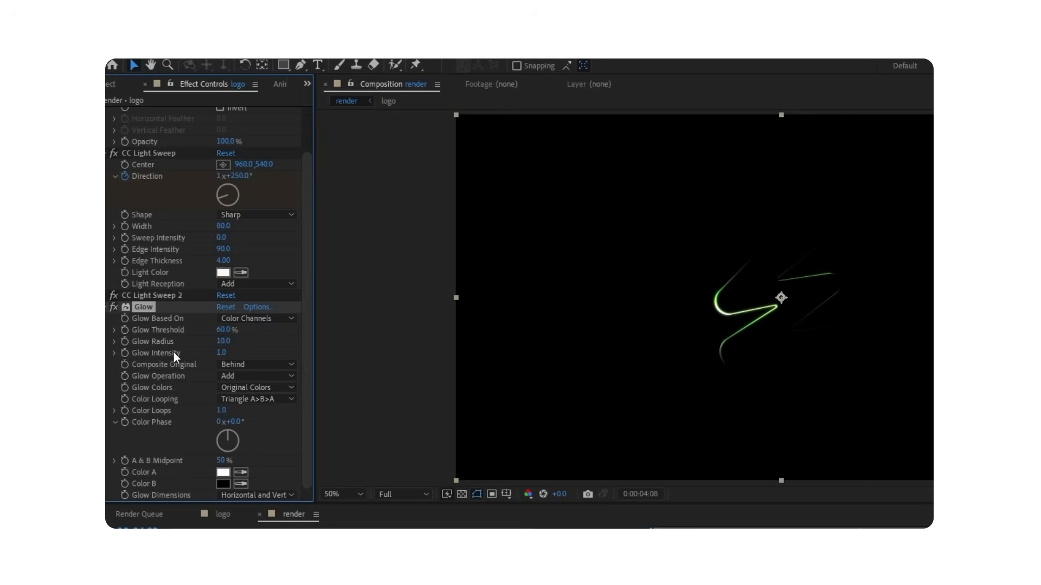
click(224, 330)
text(25)
key(Return)
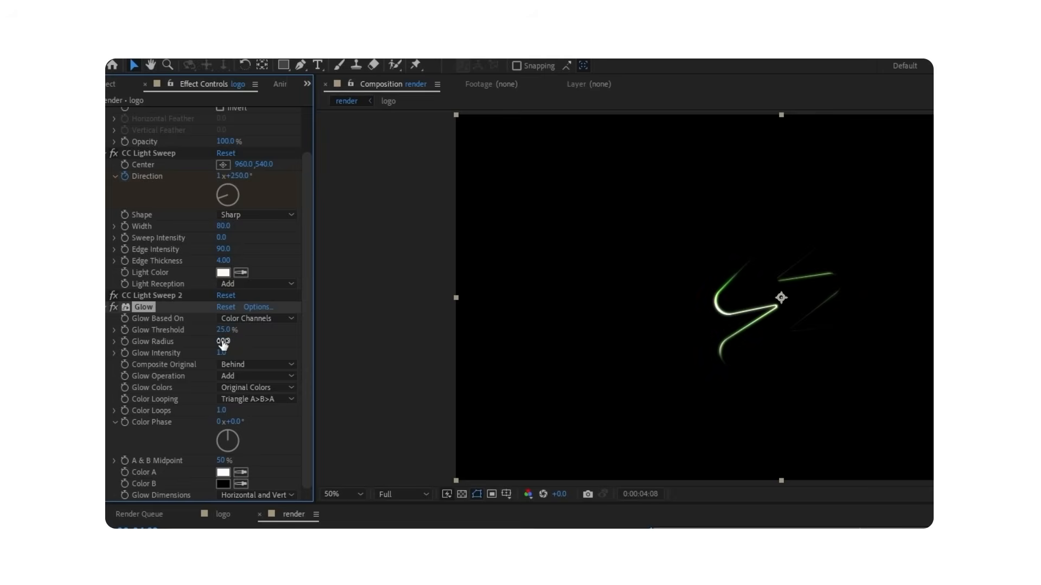
click(223, 342)
text(10)
key(Return)
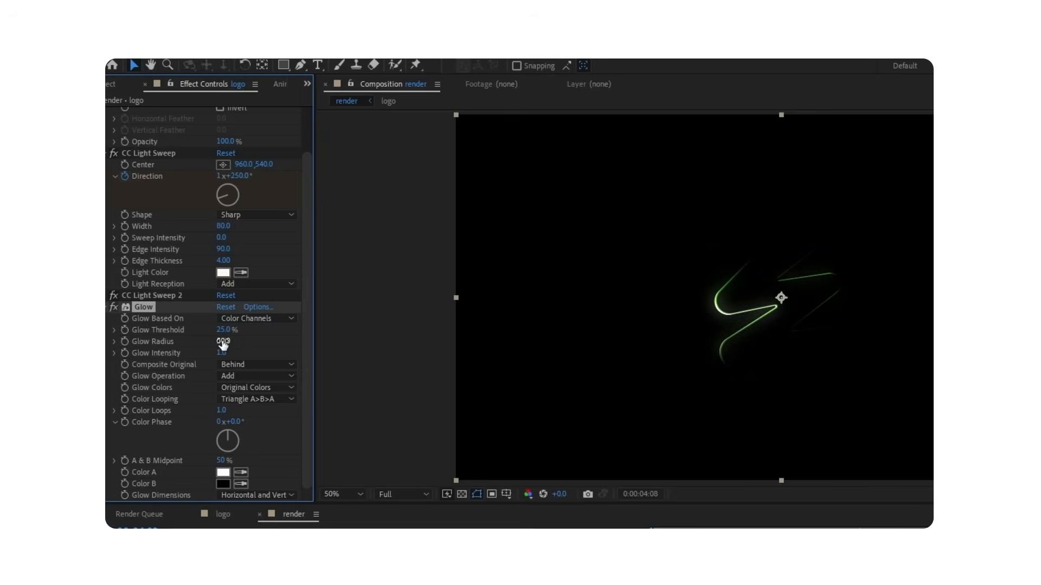
drag(222, 343, 230, 348)
click(221, 353)
text(1)
key(Return)
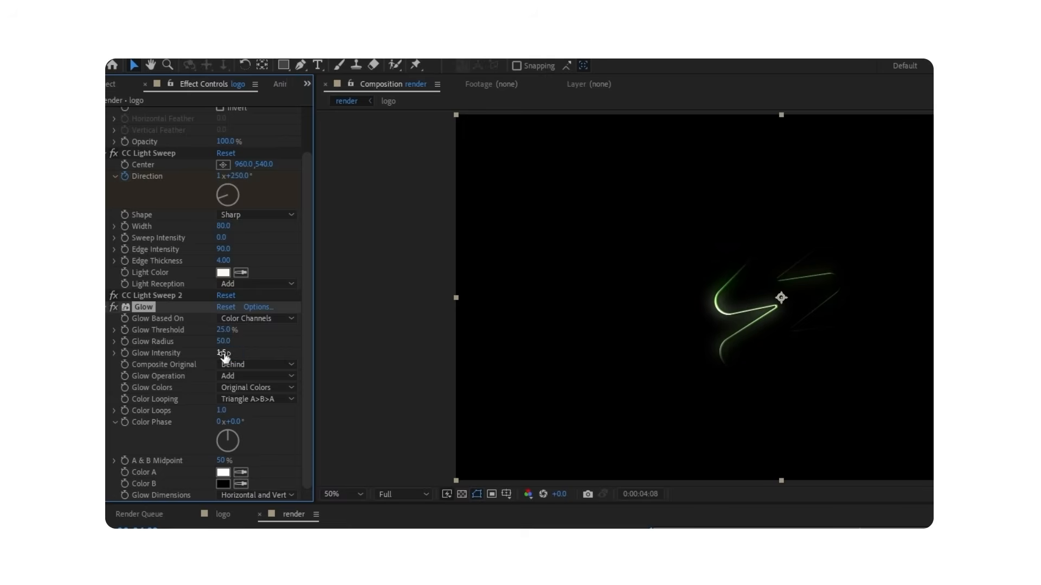
Duplicate Glow, set Glow 2's radius to 200, and duplicate again into Glow 3
key(ctrl+d)
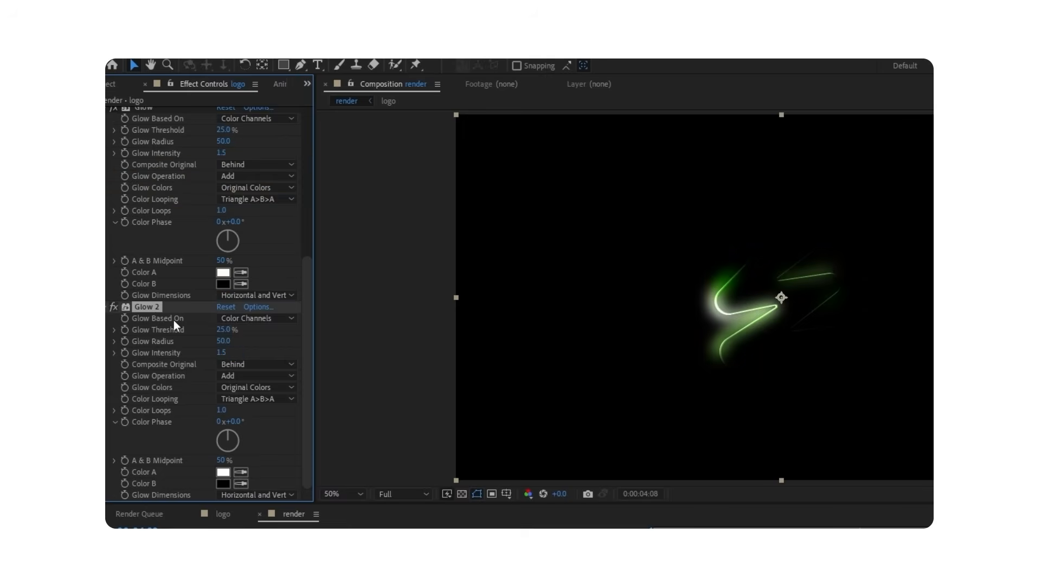
scroll(177, 351, up, 1)
scroll(178, 350, down, 1)
click(223, 341)
text(20)
key(Return)
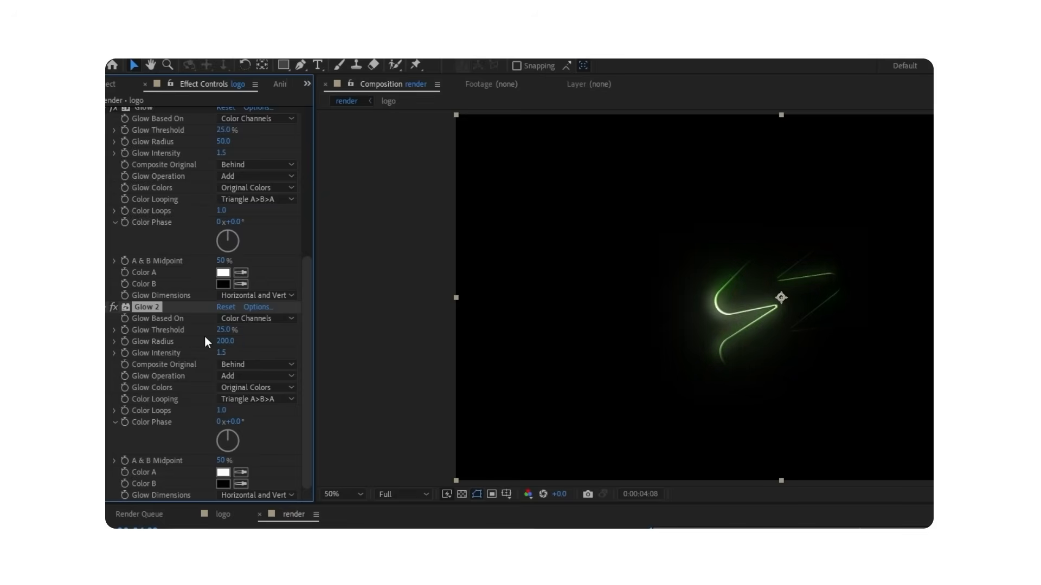
key(ctrl+d)
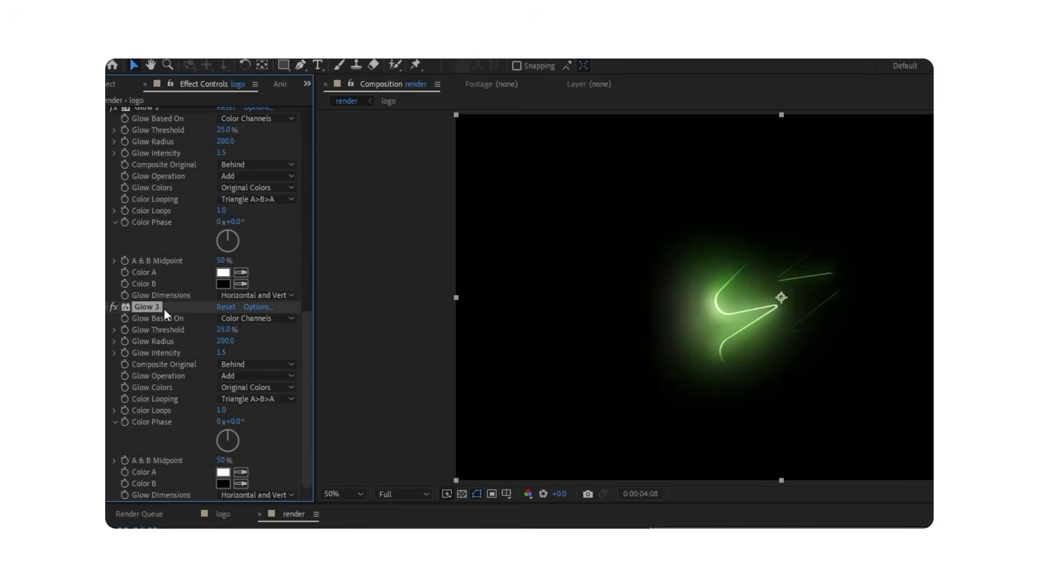
click(225, 342)
text(5)
text(00)
Set Glow 3's radius to 500 and add CC Composite to the logo layer
key(Return)
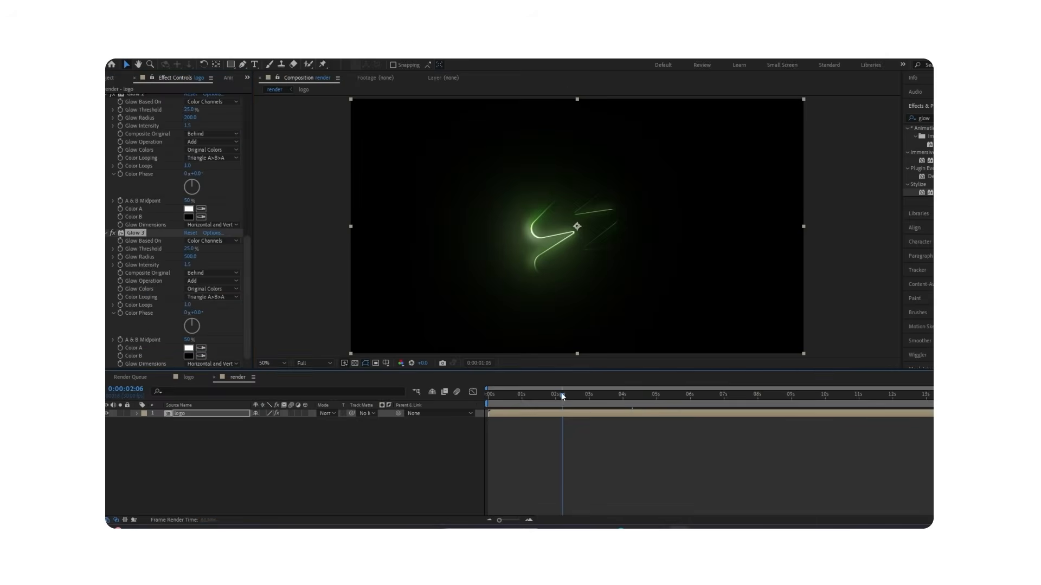
text(cc co)
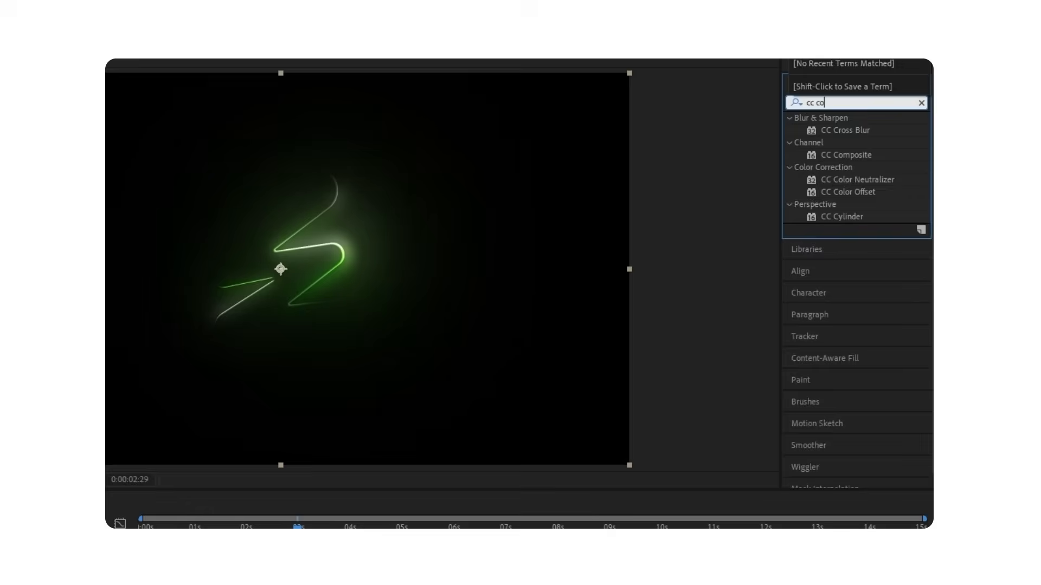
text(m)
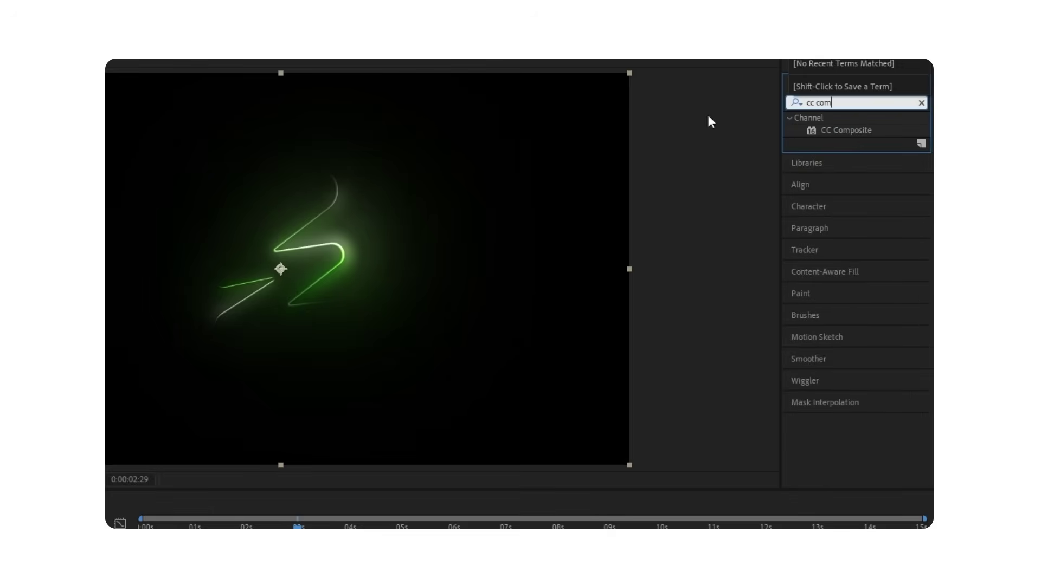
double_click(863, 131)
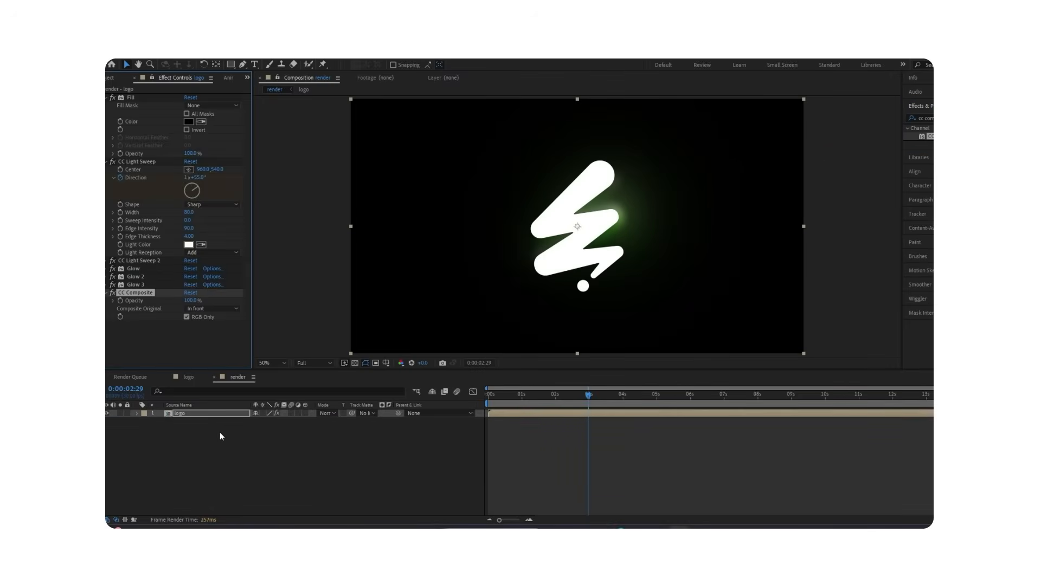
key(u)
drag(620, 397, 656, 397)
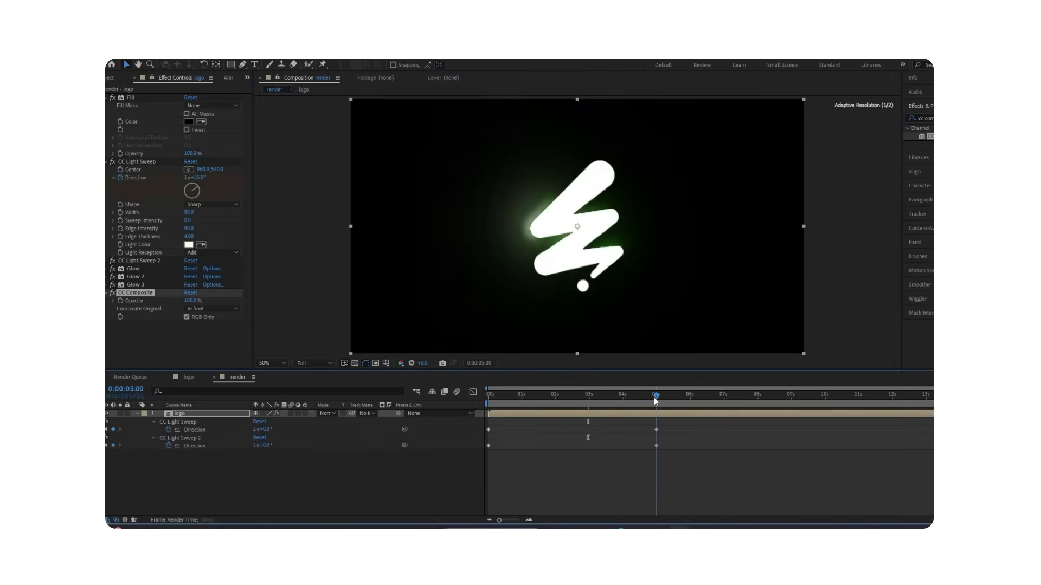
Keyframe CC Composite opacity from 0% at 5s to 100% at about 6:01
click(120, 307)
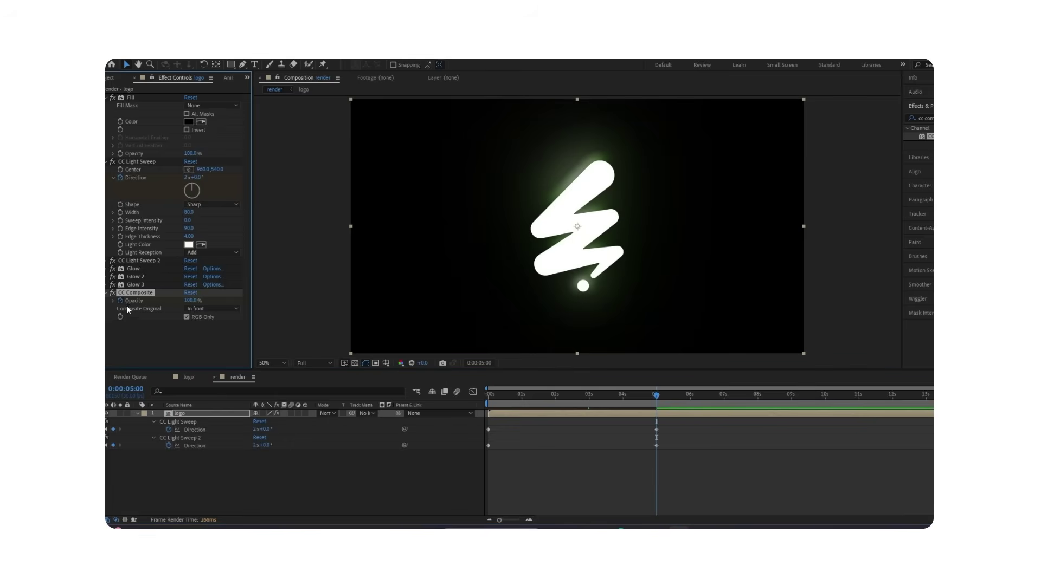
click(688, 437)
key(u)
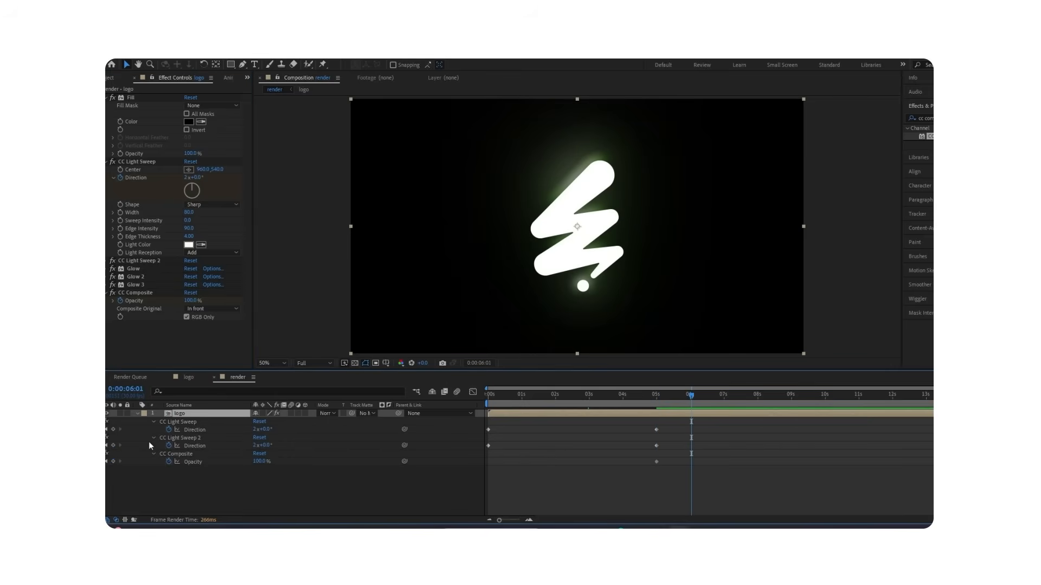
click(114, 462)
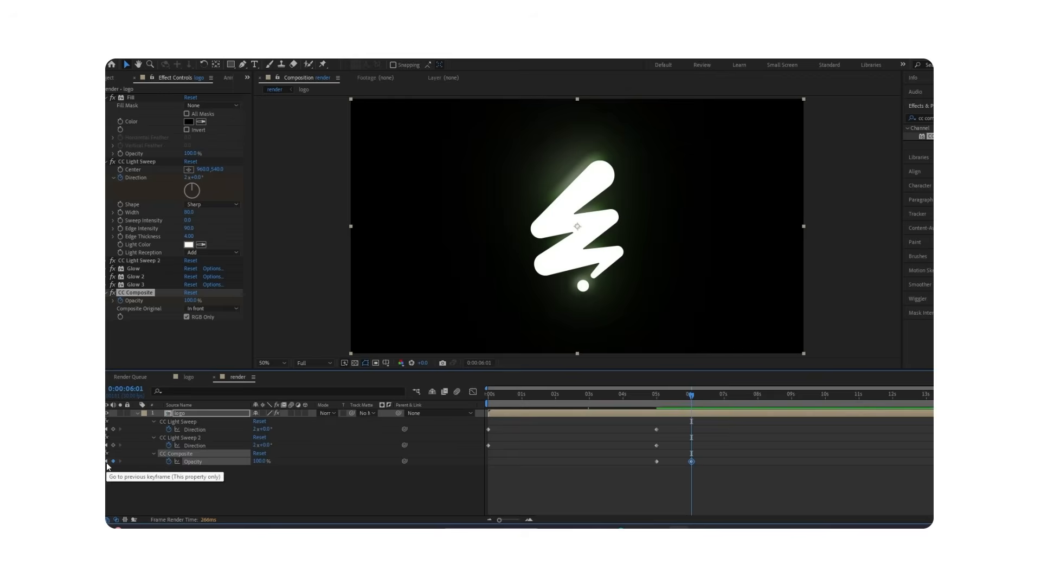
click(106, 462)
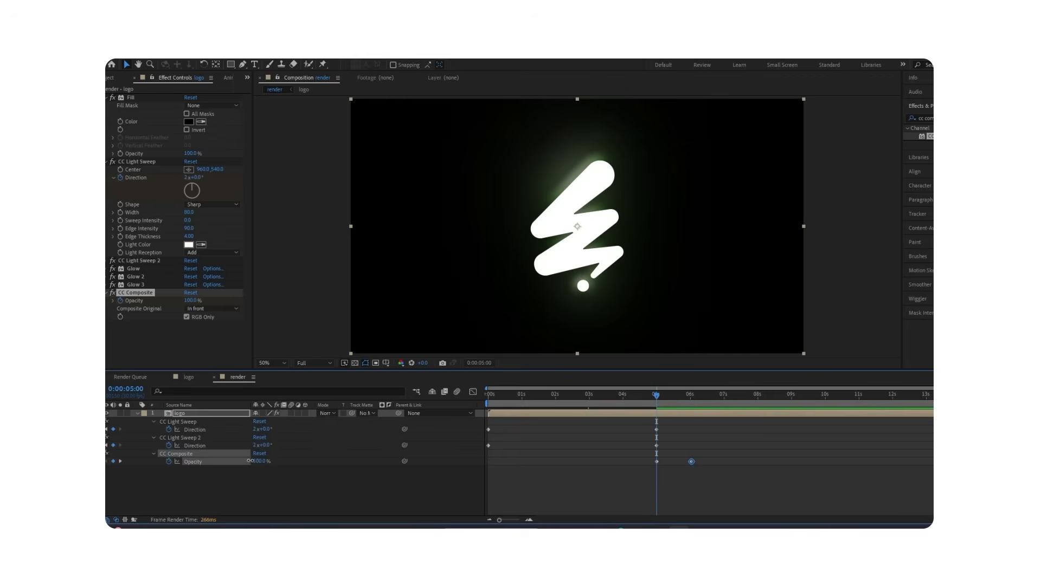
drag(259, 462, 177, 464)
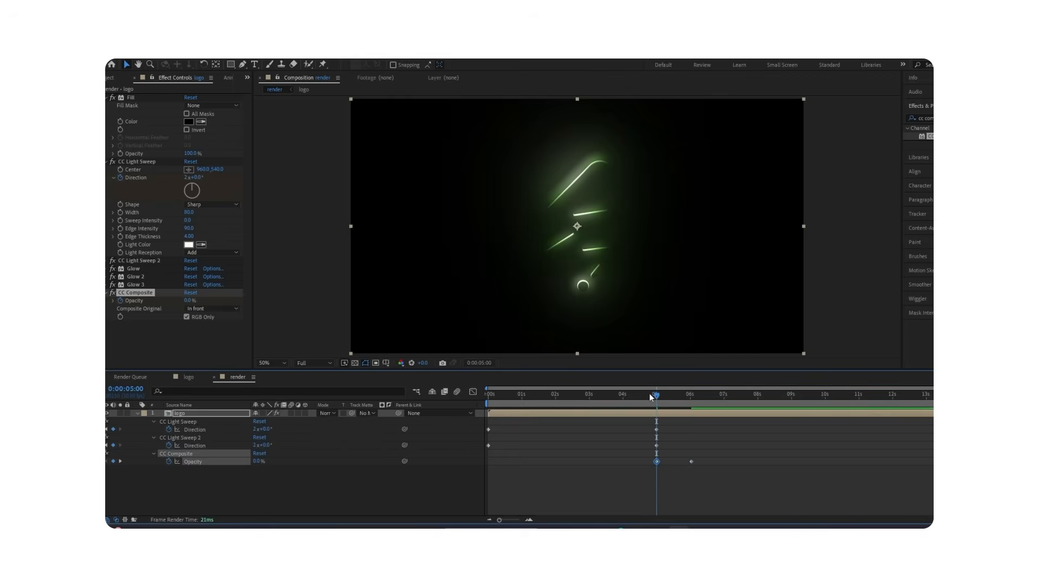
click(121, 213)
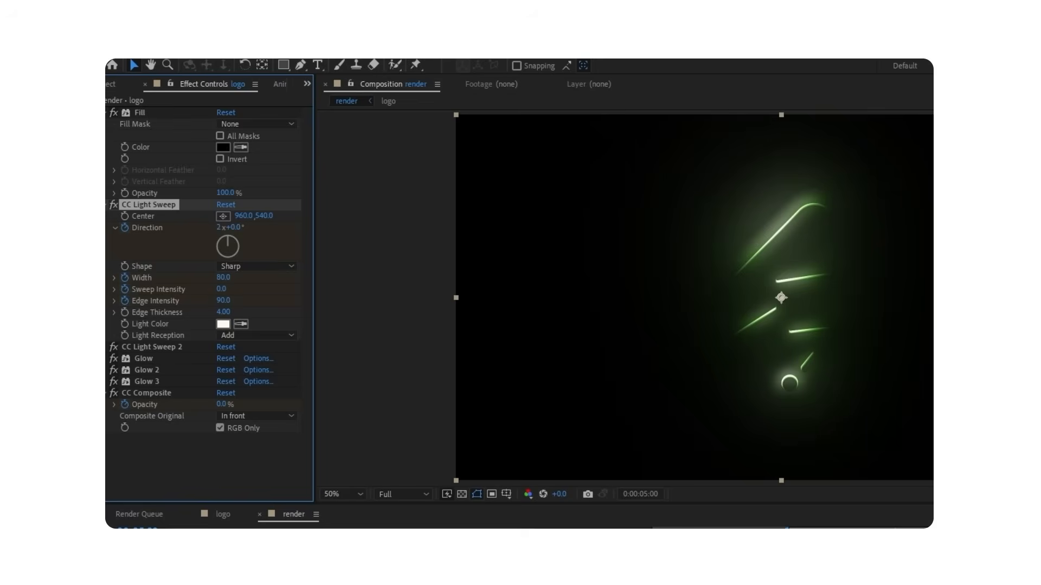
Just past 5s, set the first sweep to width 160, sweep intensity 10, edge intensity 180
key(ctrl+shift+a)
key(ctrl+a)
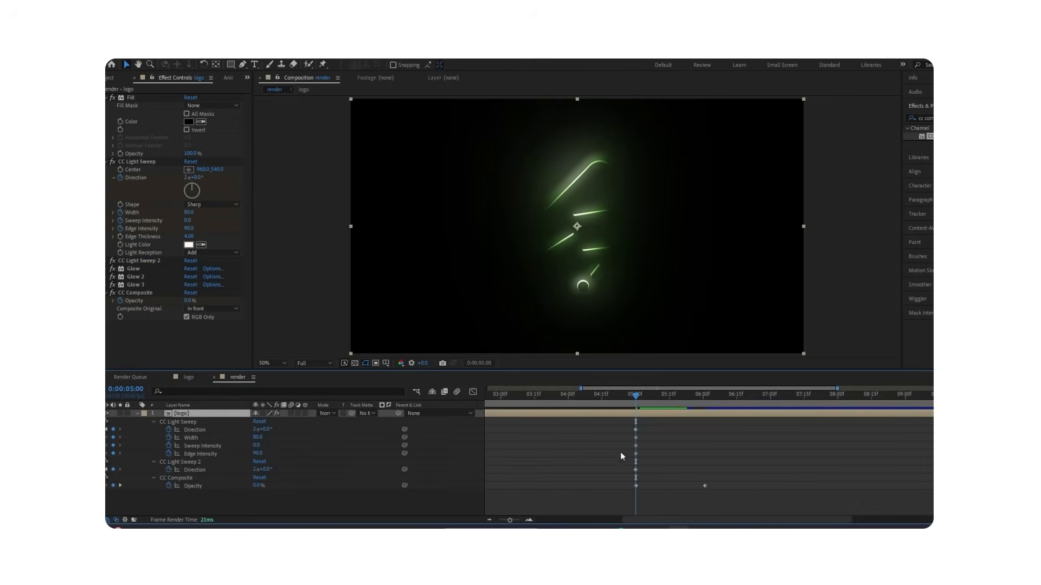
click(657, 438)
click(669, 398)
click(670, 400)
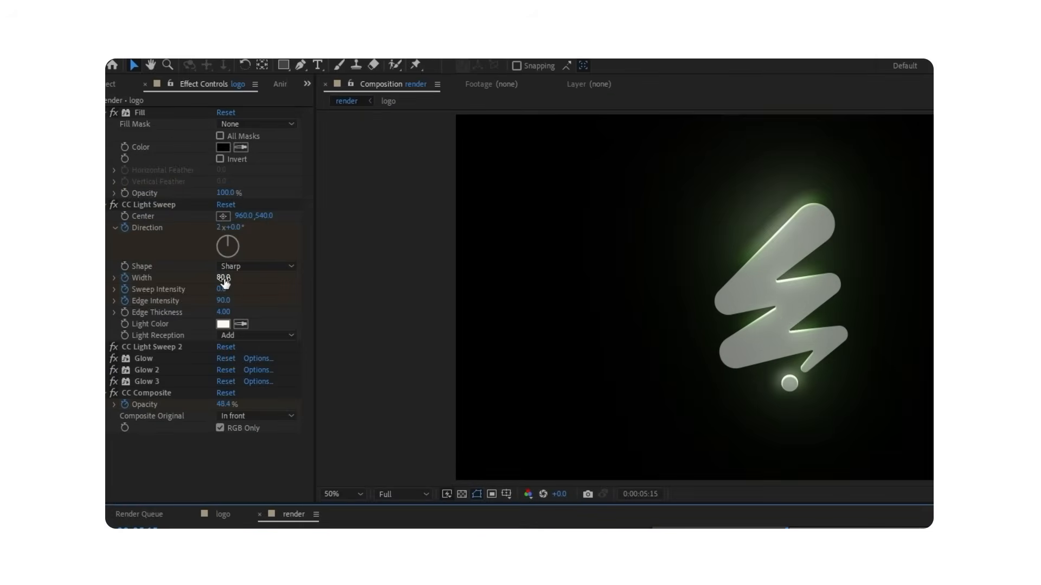
click(222, 277)
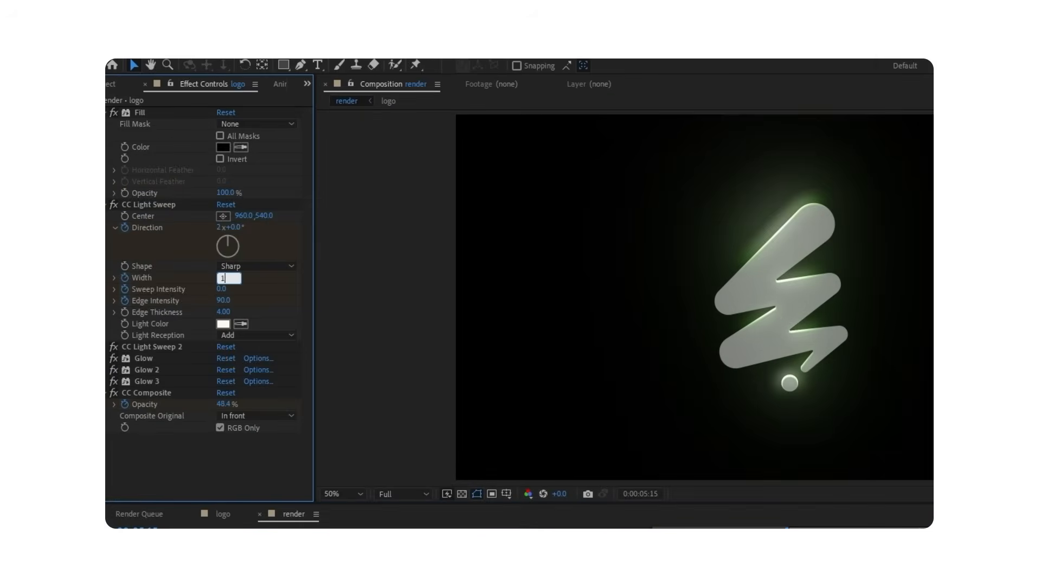
text(160)
key(Return)
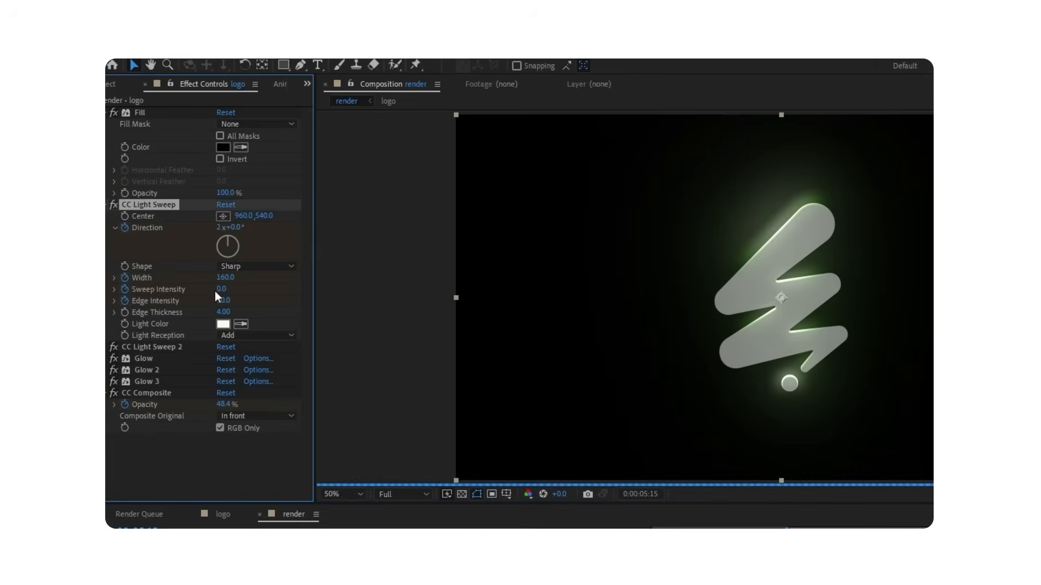
click(221, 290)
text(18)
key(Return)
click(224, 300)
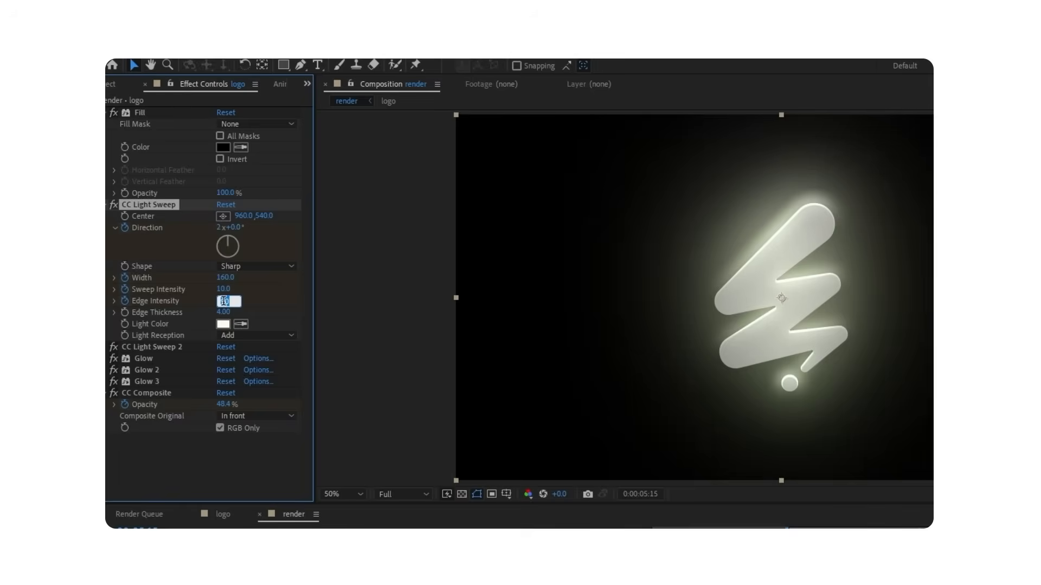
text(18)
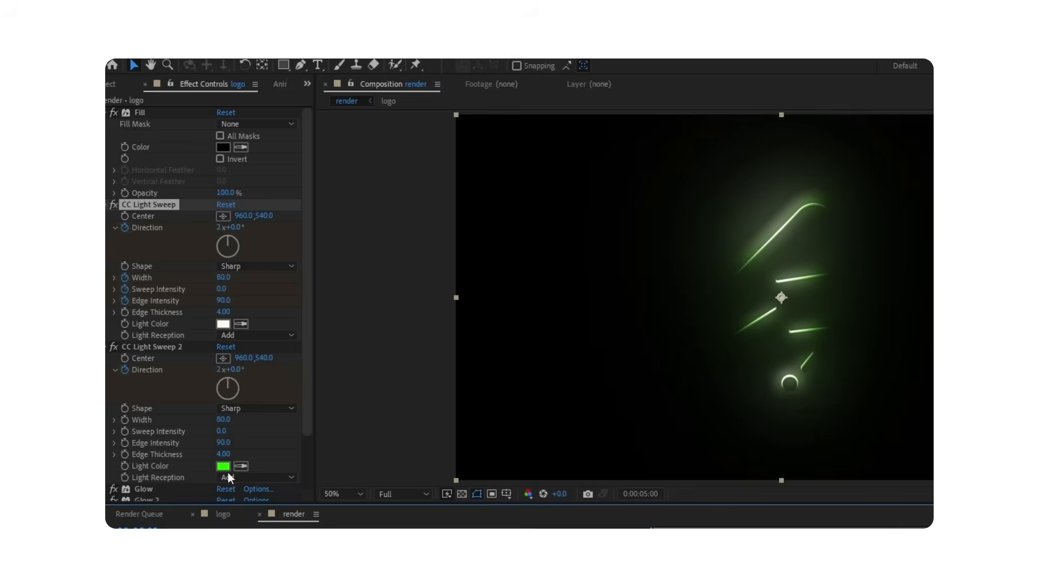
Set the second sweep to sweep intensity 10, width 160 and edge intensity 180
click(140, 416)
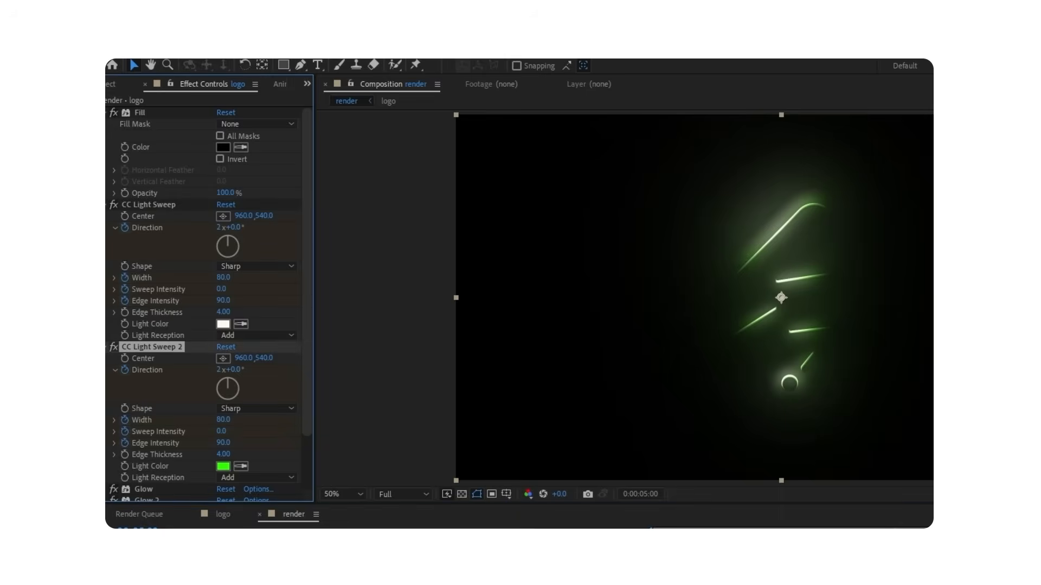
click(222, 431)
text(1)
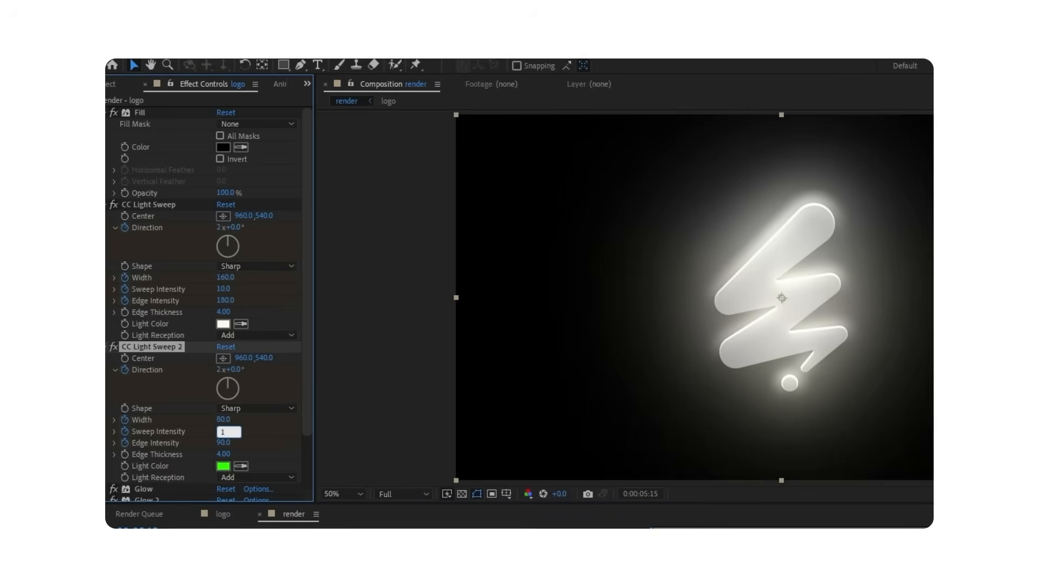
key(Return)
click(223, 421)
text(160)
key(Return)
click(222, 443)
text(1)
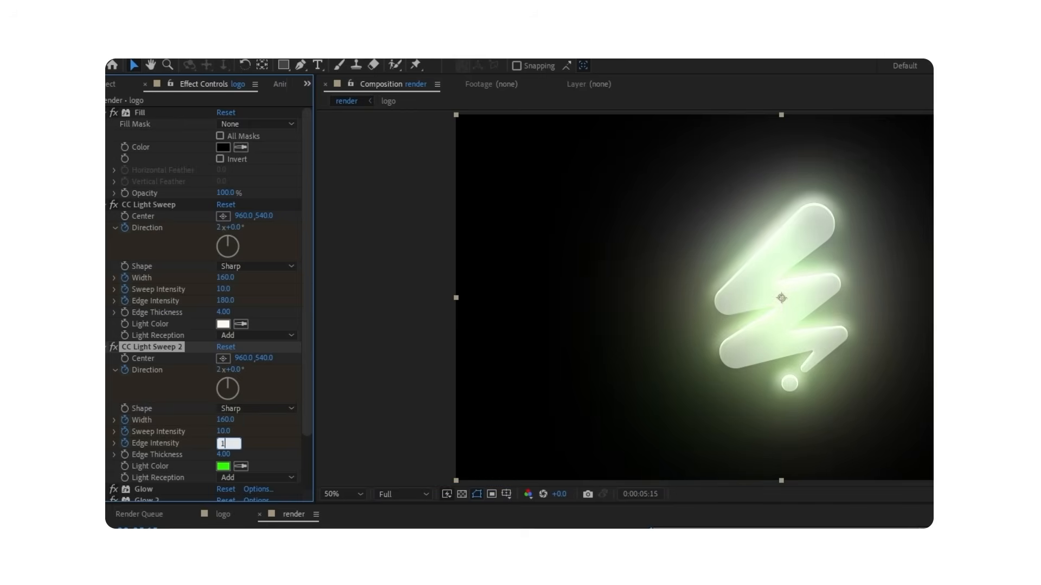
text(80)
key(Return)
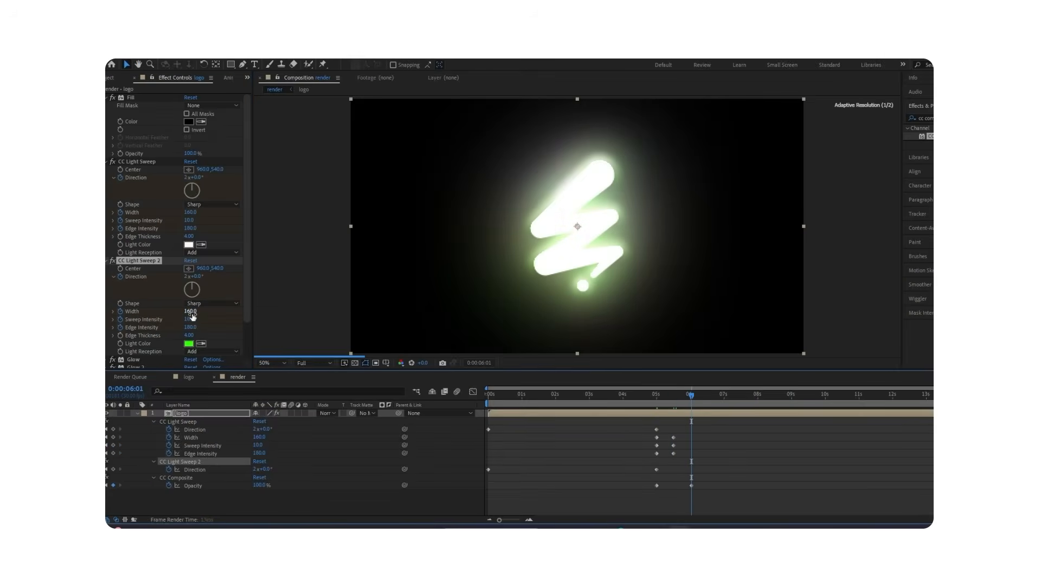
Keyframe both light sweeps' Width to 0 at the end of the reveal
click(192, 313)
text(0)
key(Return)
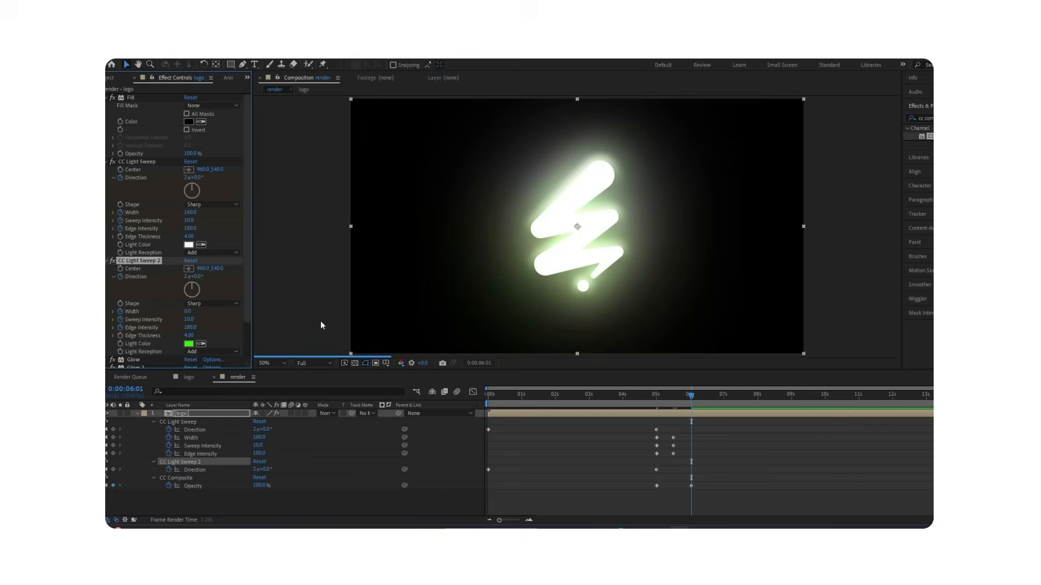
click(192, 212)
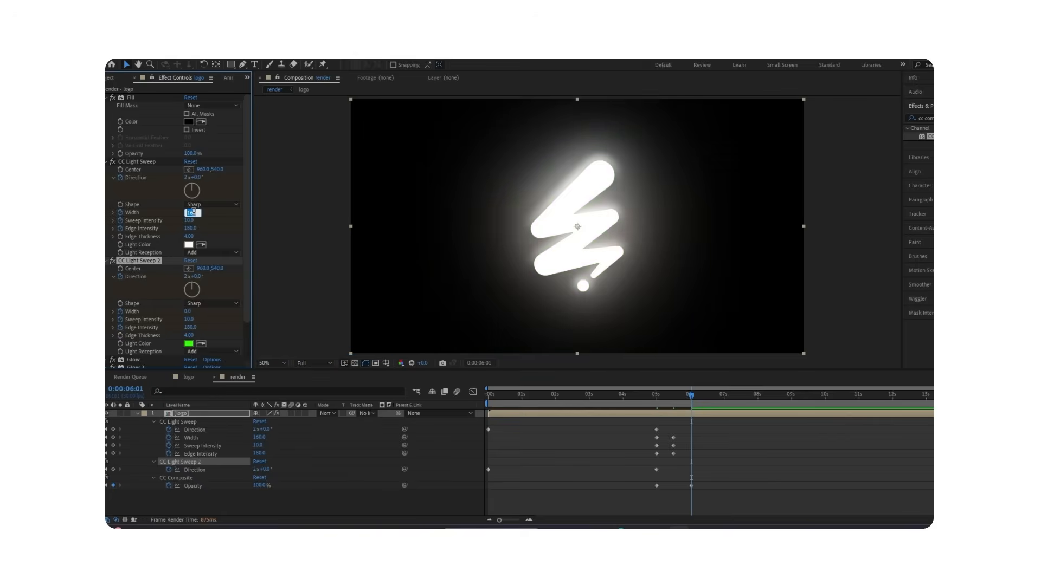
text(0)
key(Return)
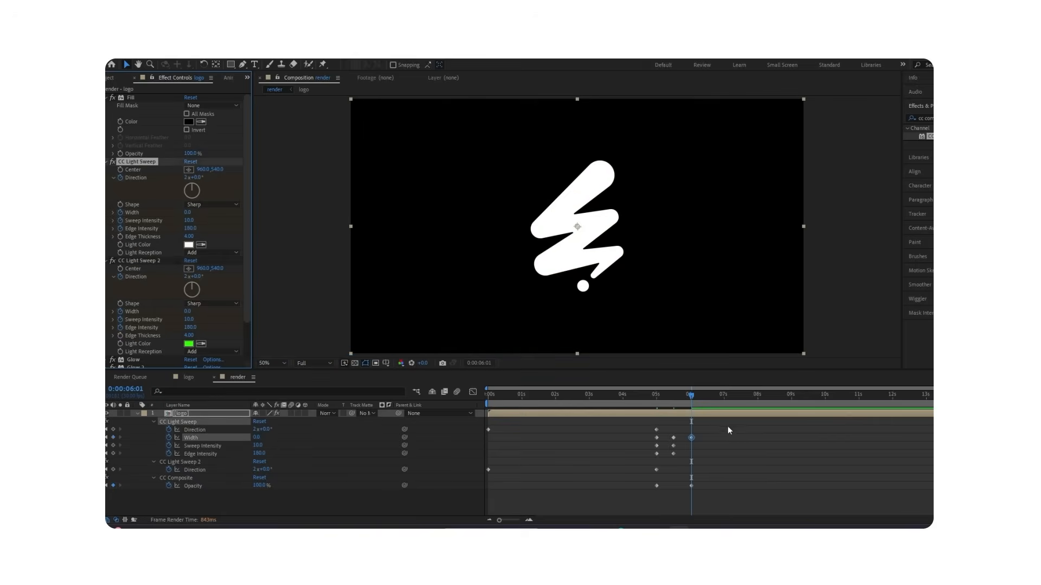
click(114, 438)
Reveal the animated properties and set Light Sweep 2's Width to 0 at the first frame
drag(504, 399, 472, 400)
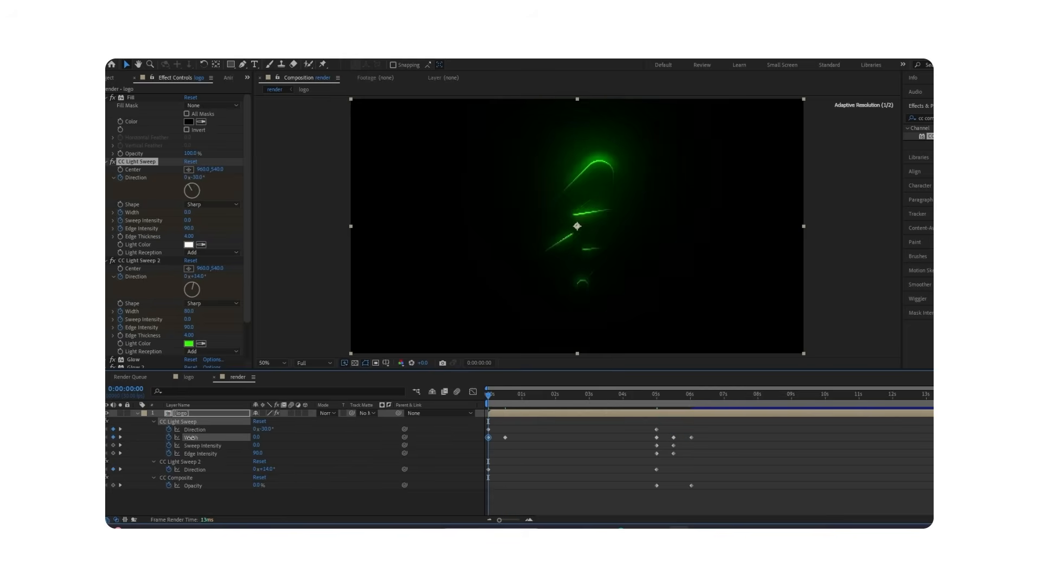
click(220, 463)
key(ctrl+v)
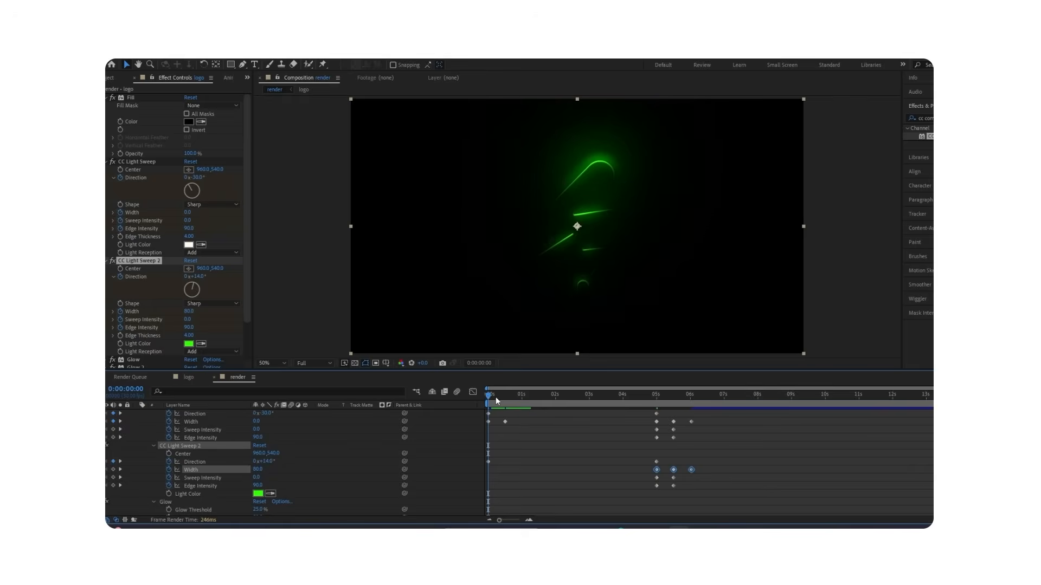
drag(496, 397, 503, 398)
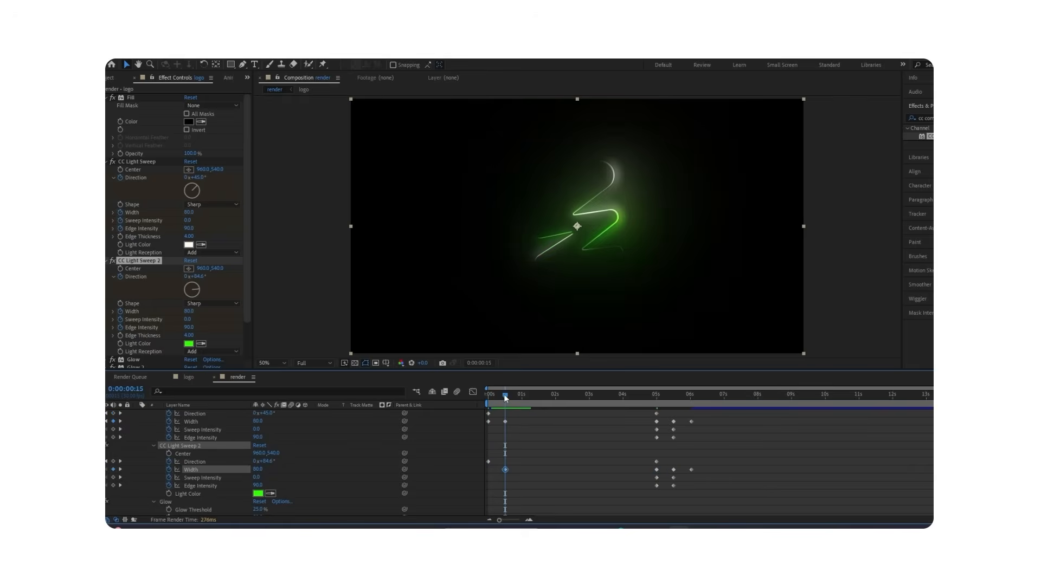
drag(504, 395, 480, 396)
text(0)
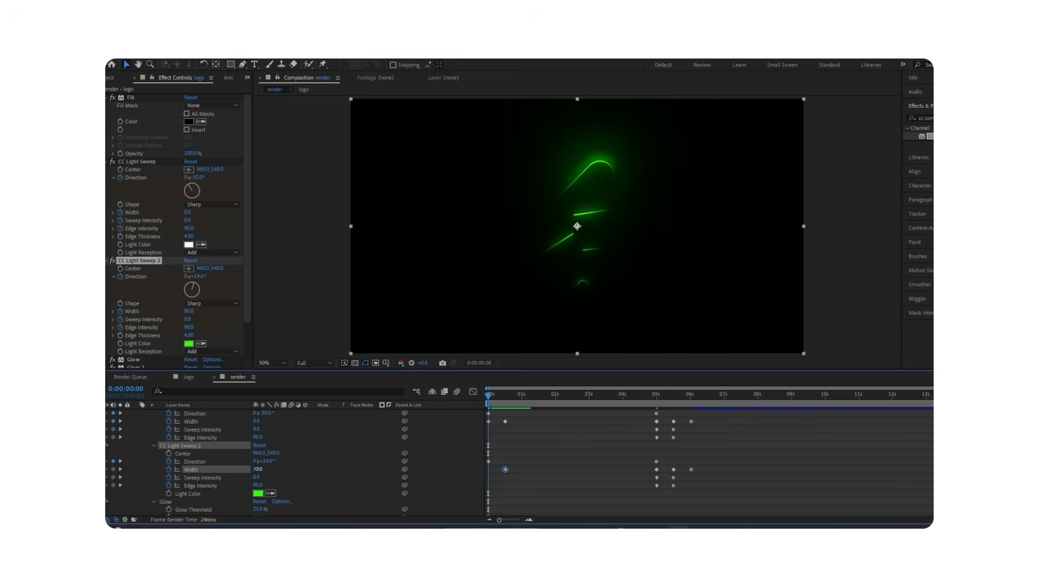
key(Return)
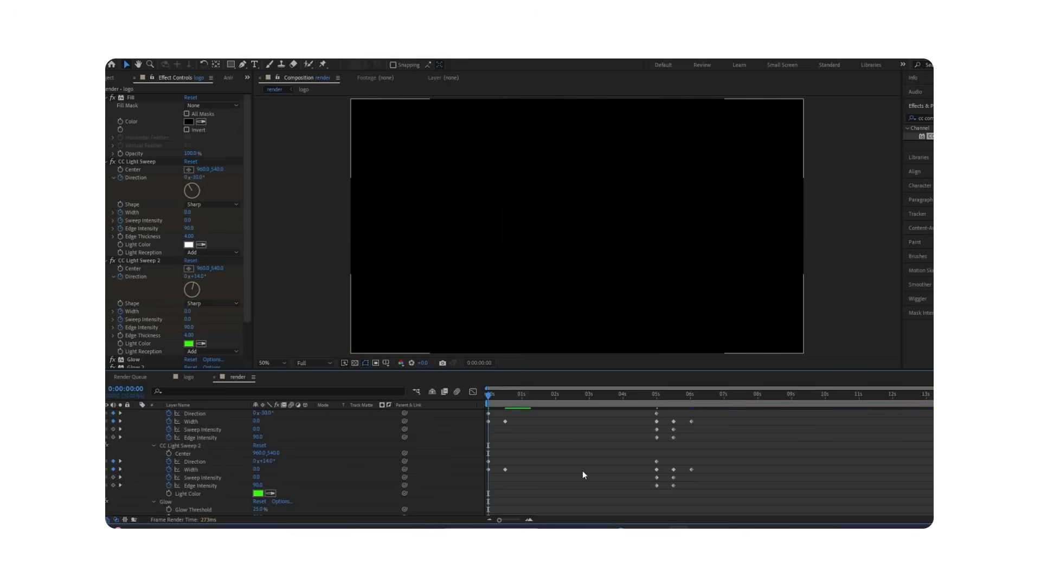
Select all the reveal's keyframes and bring up the logo layer's Scale property
key(grave)
drag(743, 154, 483, 394)
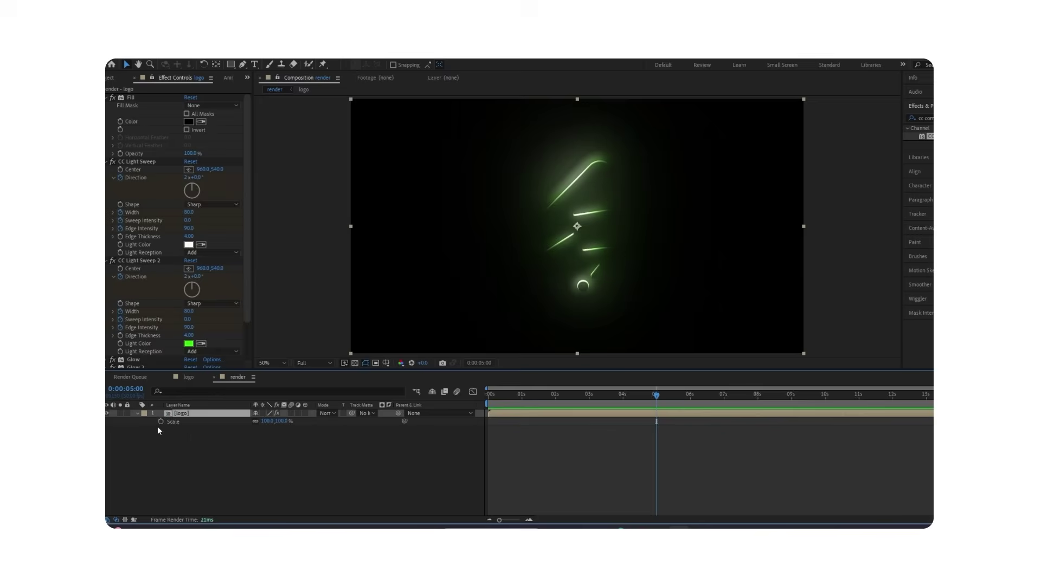
key(s)
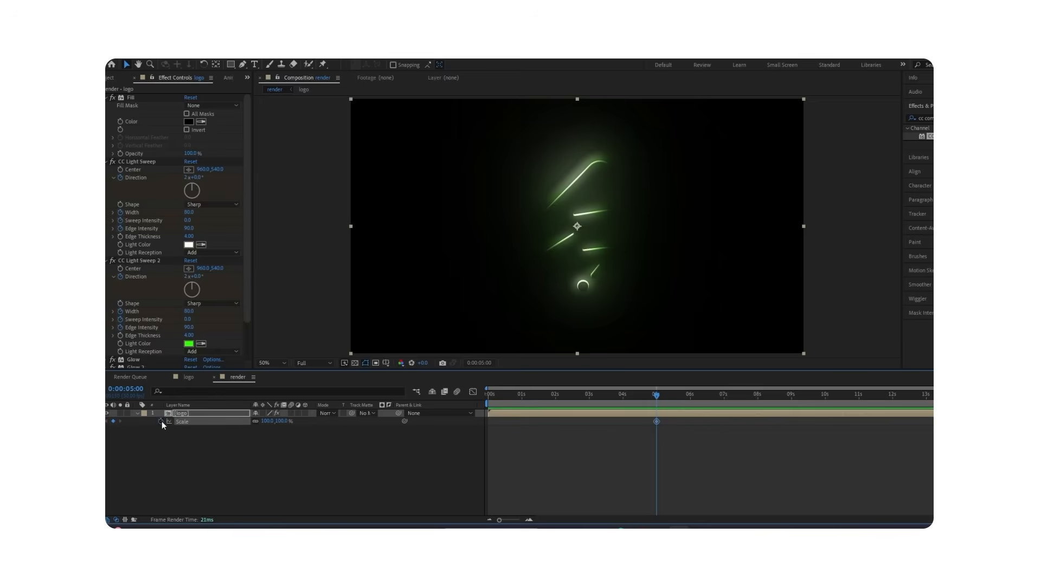
Animate the logo's scale from 70% at the start to 100%, and Easy Ease both keyframes
drag(280, 421, 277, 423)
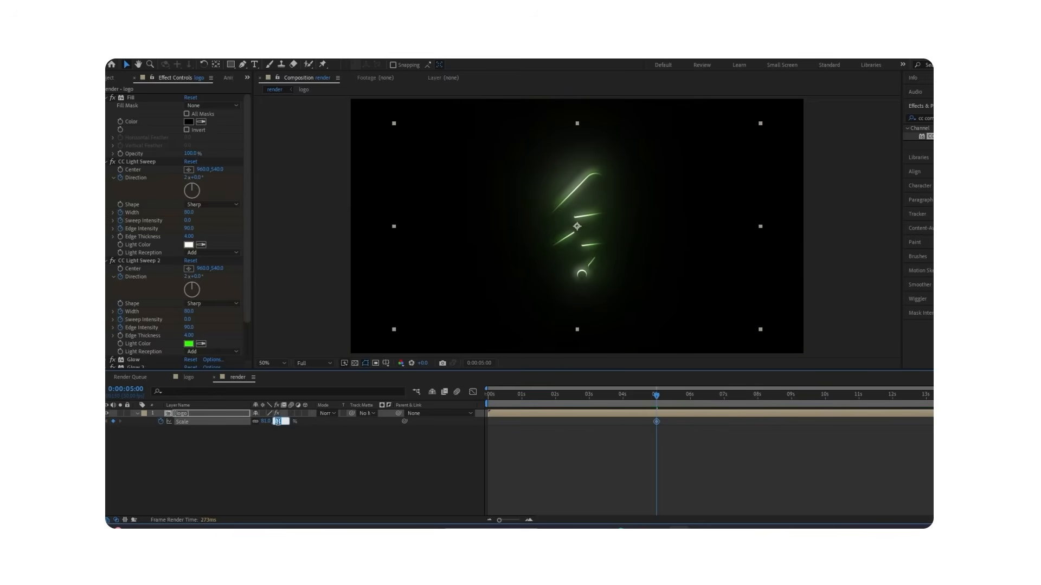
drag(511, 397, 489, 398)
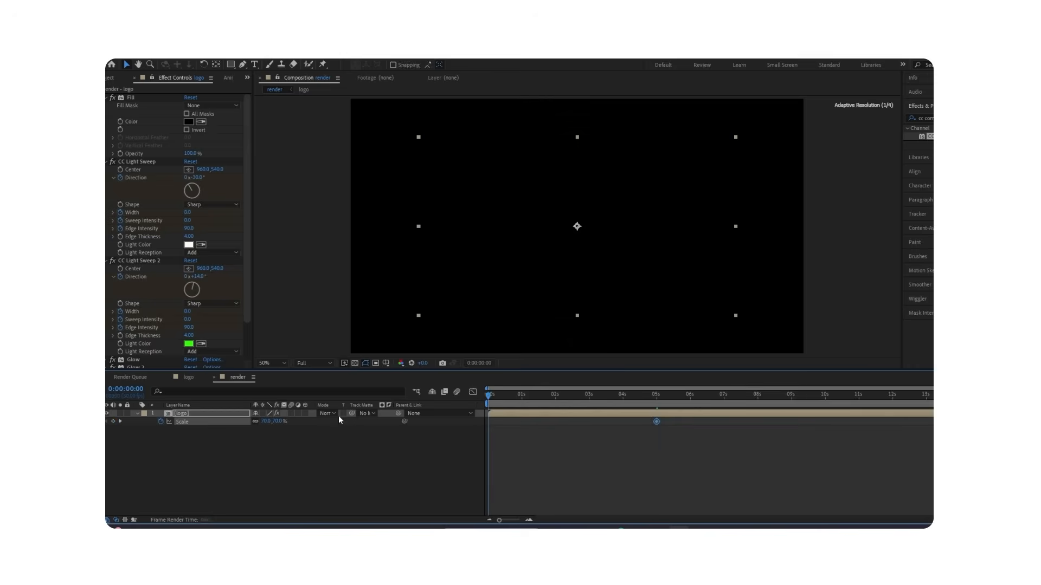
key(Return)
mouse_move(709, 441)
mouse_down()
mouse_move(450, 420)
mouse_move(578, 398)
mouse_up()
key(F9)
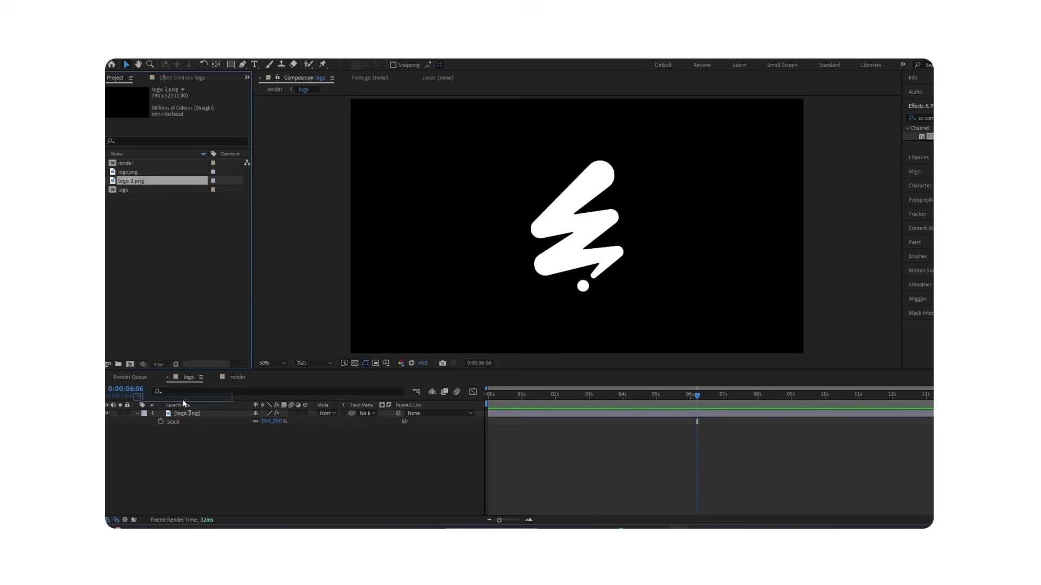
Add logo 2.png into the logo comp and copy the original layer's Fill effect onto it
drag(184, 404, 183, 411)
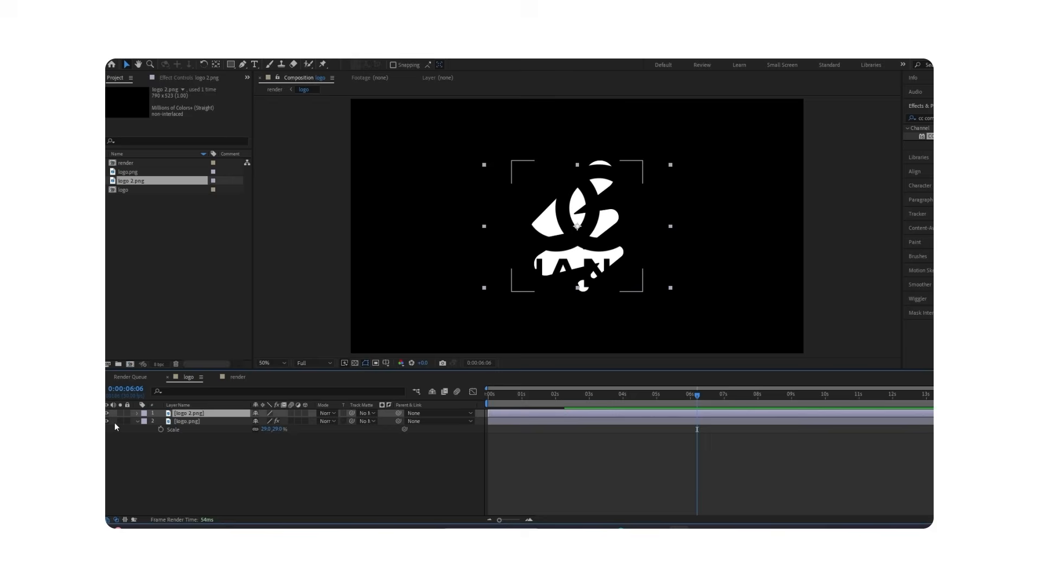
click(209, 422)
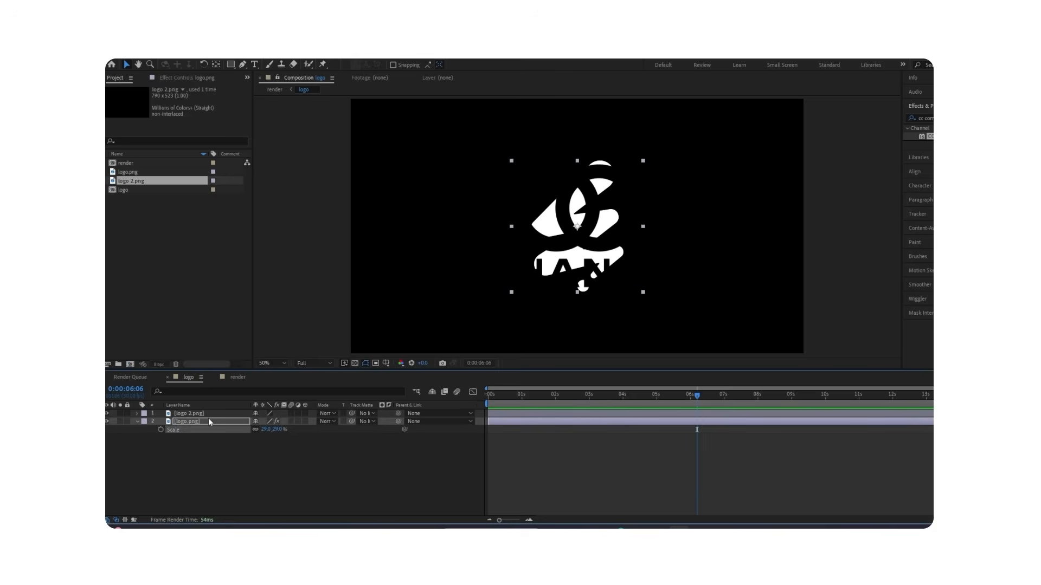
click(200, 76)
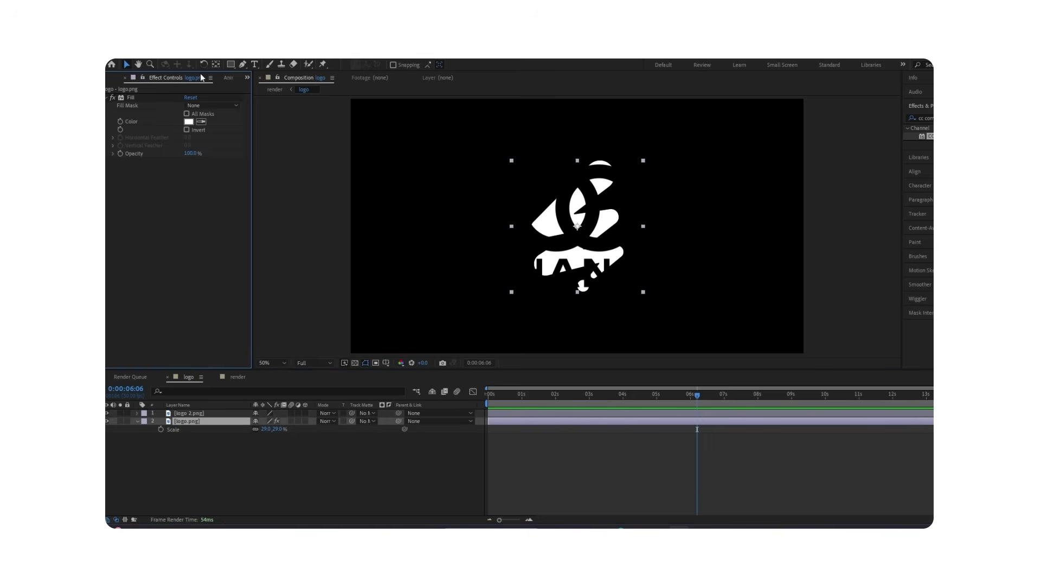
click(131, 98)
click(195, 413)
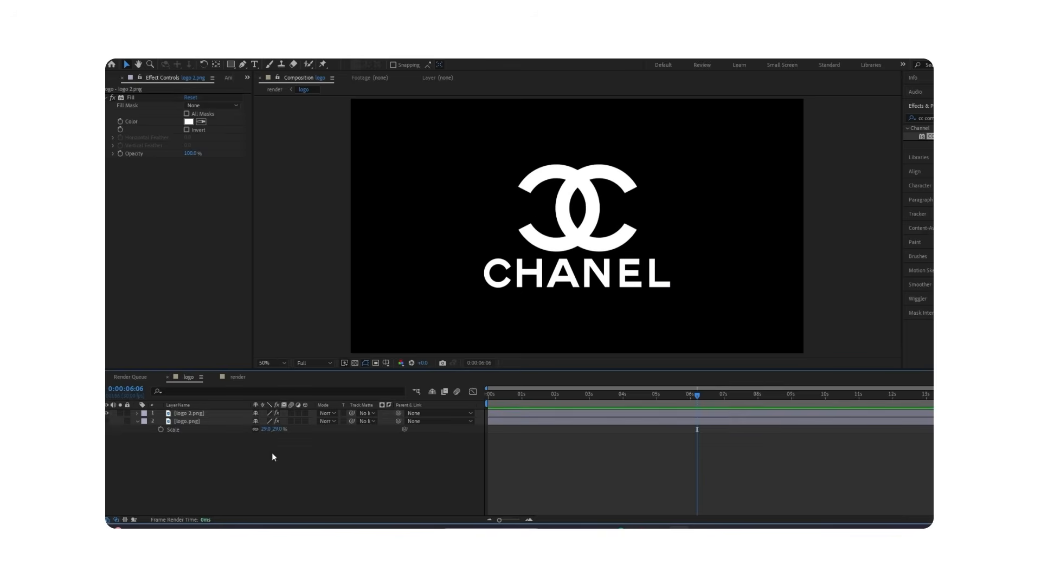
Switch to the render comp and scrub through the reveal now tracing the CHANEL logo
click(238, 377)
click(525, 398)
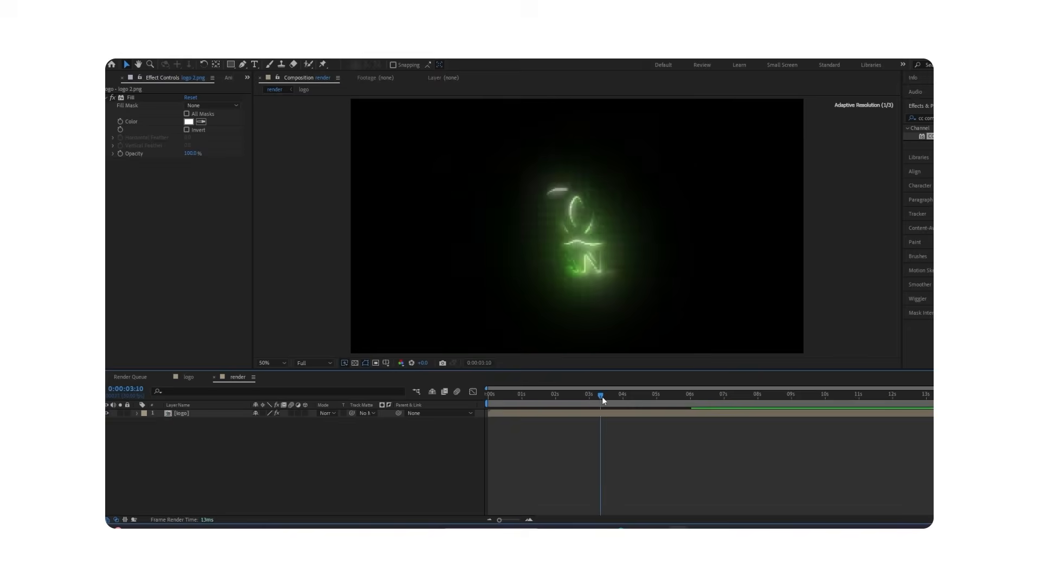
mouse_move(525, 397)
mouse_down()
mouse_move(660, 396)
mouse_move(595, 397)
mouse_up()
click(452, 415)
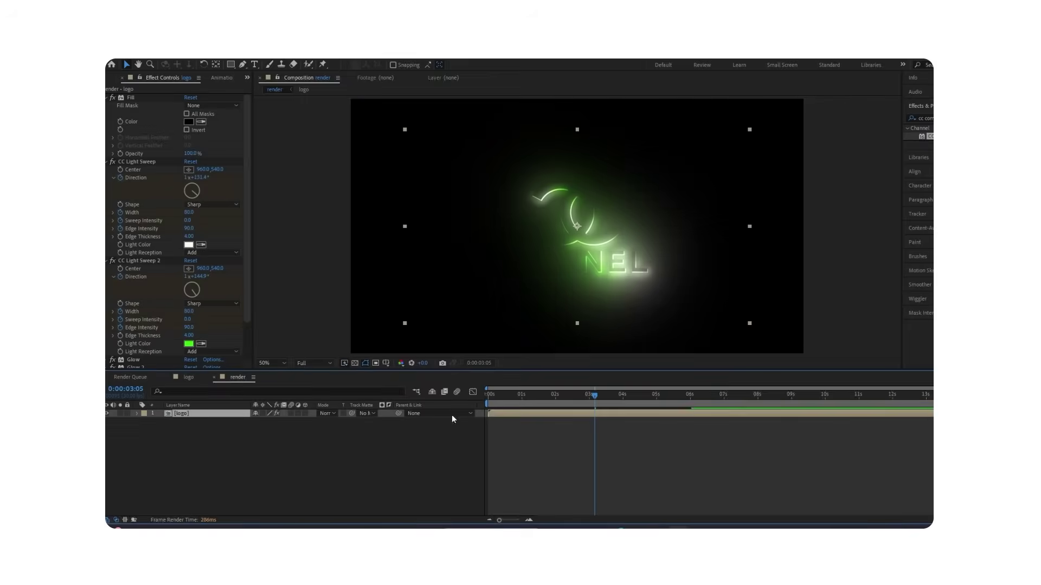
Change CC Light Sweep 2's Light Color from green to yellow
click(189, 344)
drag(390, 379, 390, 399)
click(466, 299)
Scrub through the reveal from the start to preview the yellow sweep on the CHANEL logo
click(487, 396)
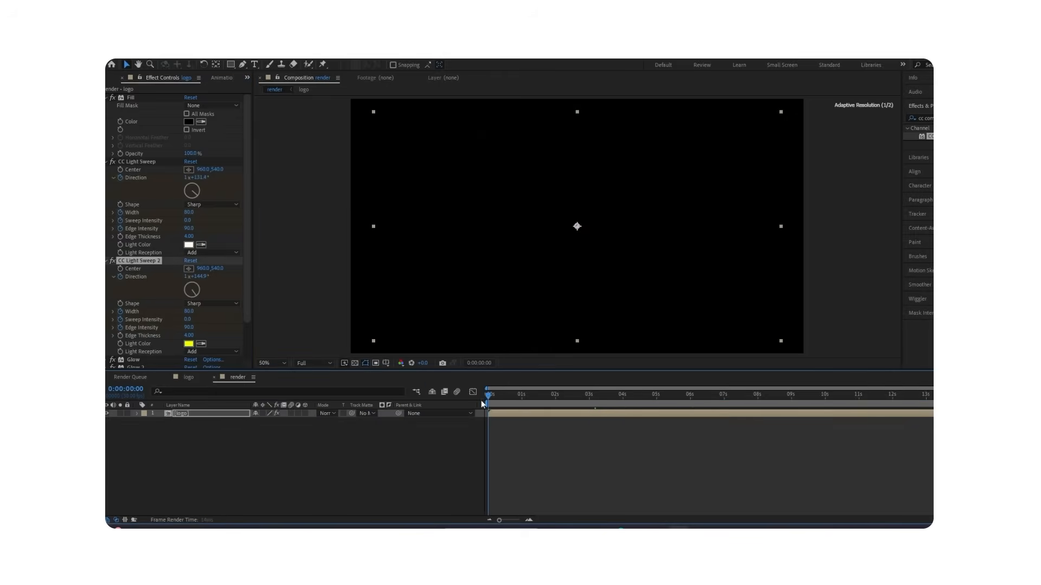
drag(488, 396, 530, 397)
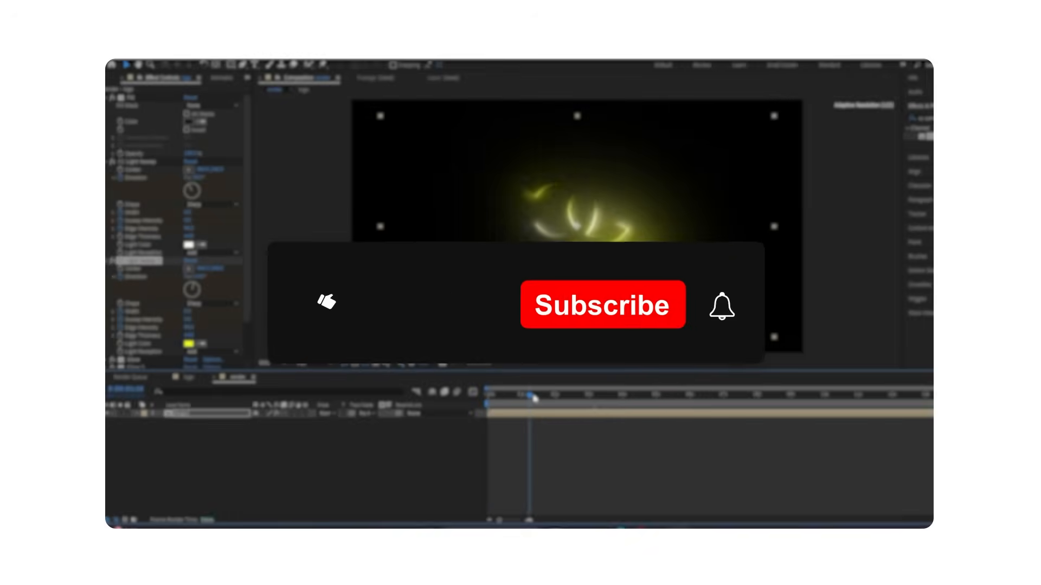
drag(532, 397, 712, 397)
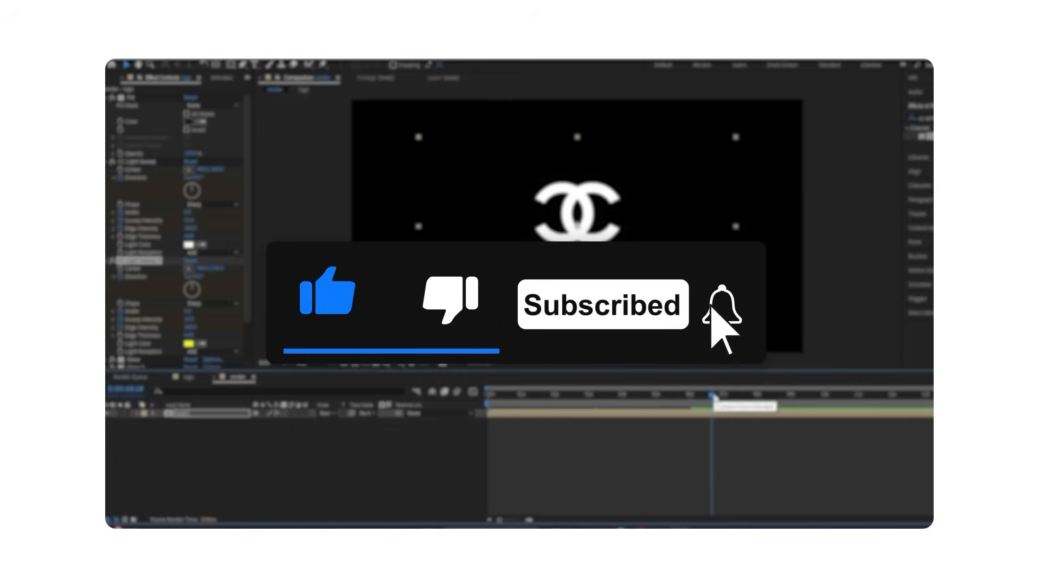
click(334, 452)
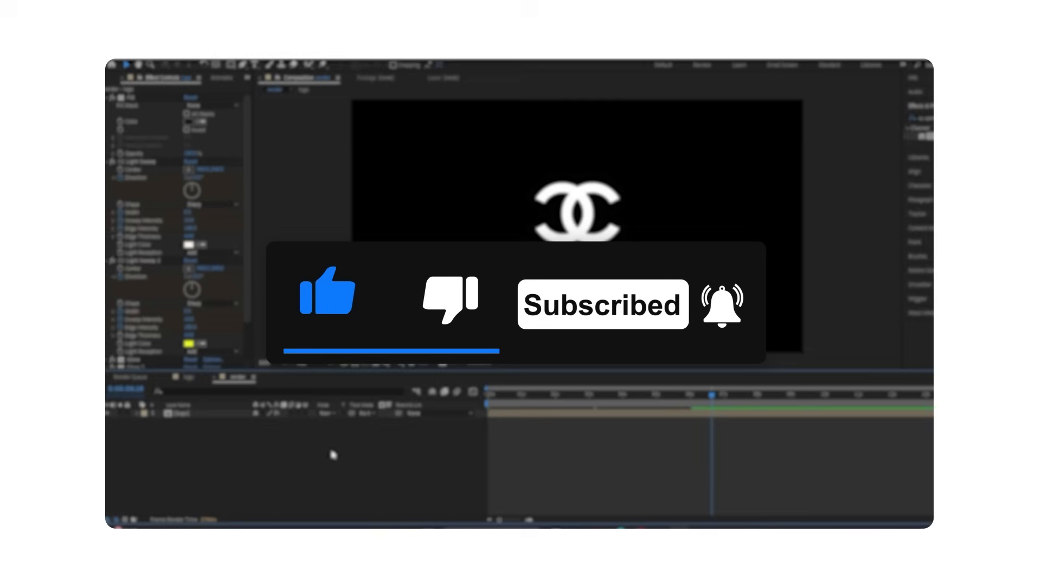